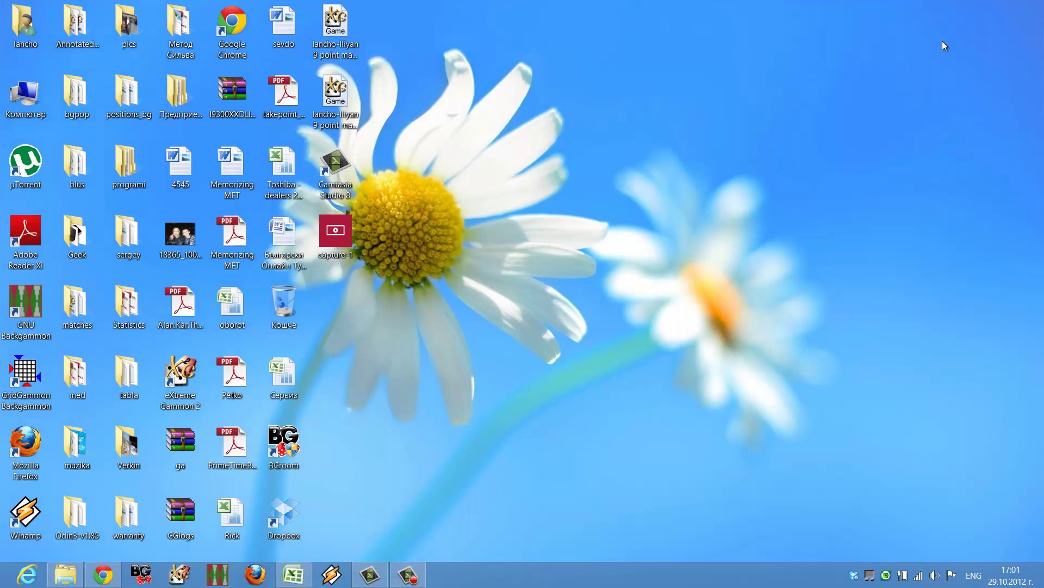
Step: Search the installed apps for "note", launch Notepad from the results and close its window again
mouse_move(1041, 3)
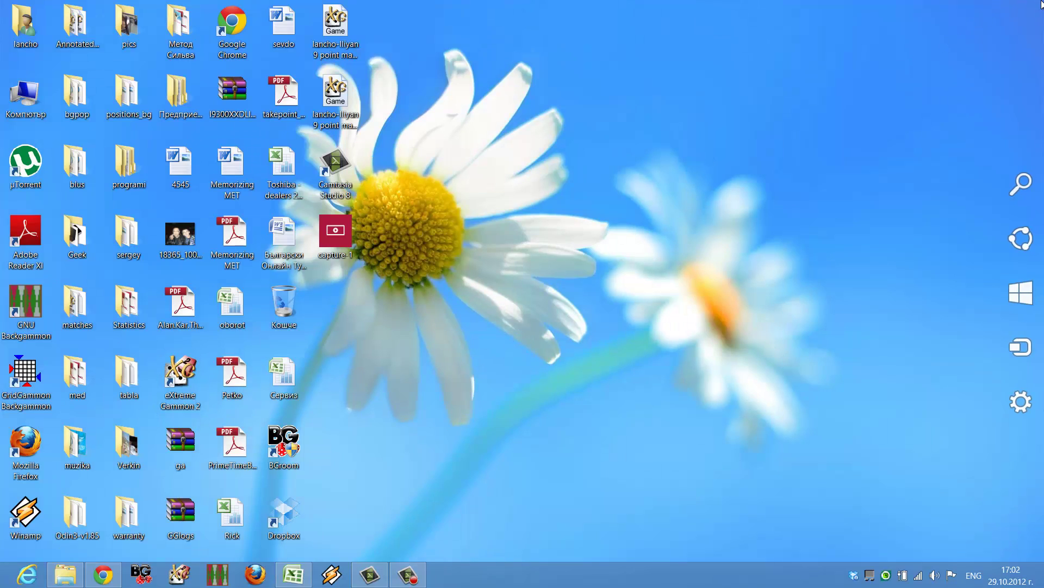
mouse_move(1027, 136)
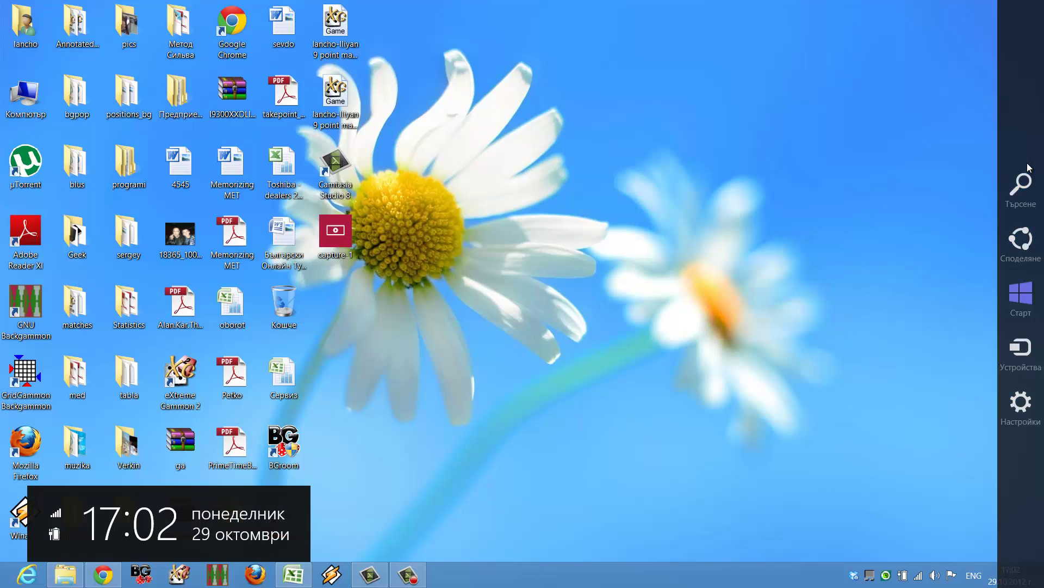
click(1021, 195)
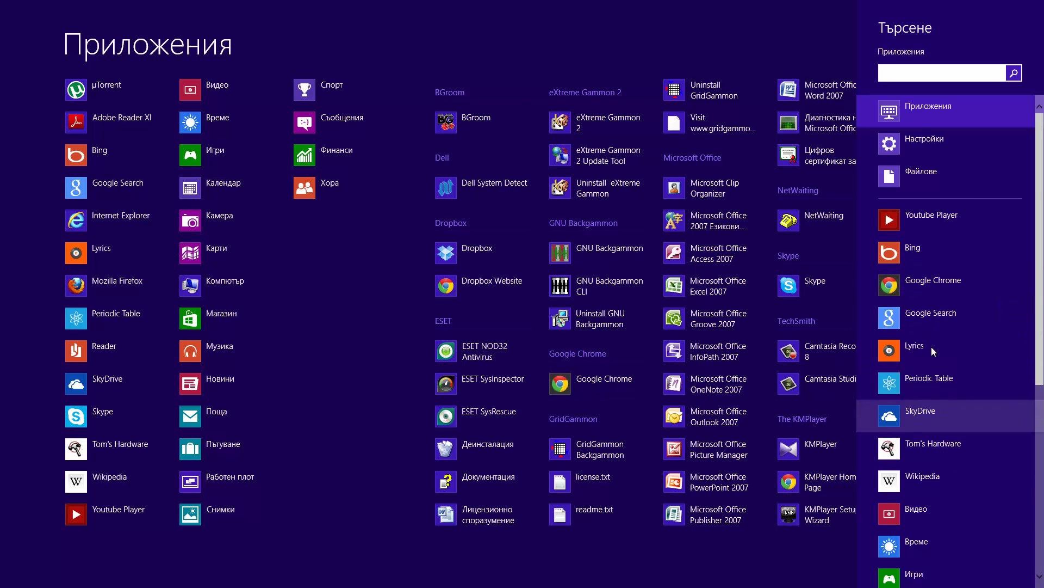
click(921, 69)
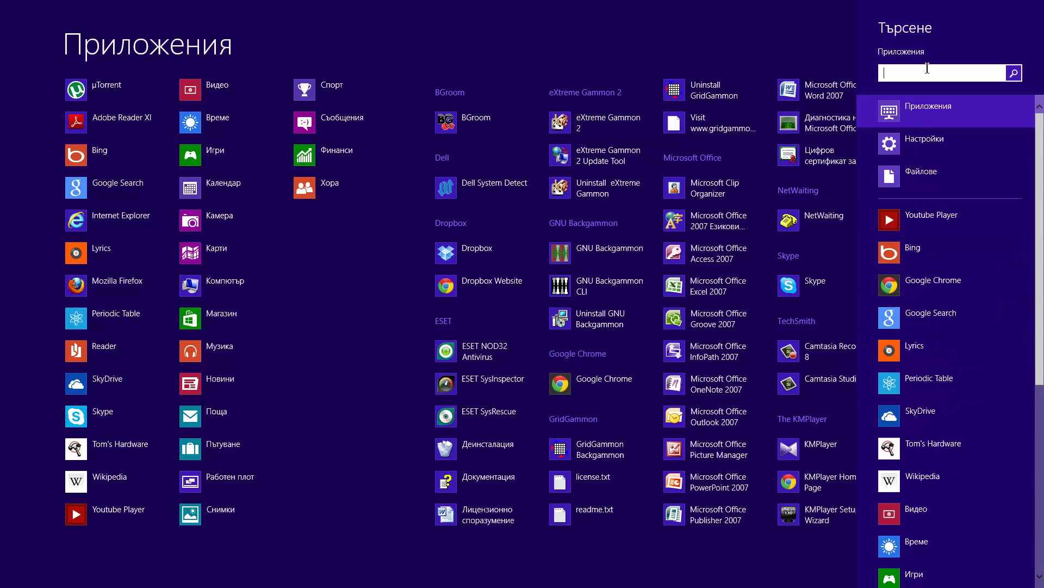
text(note[p)
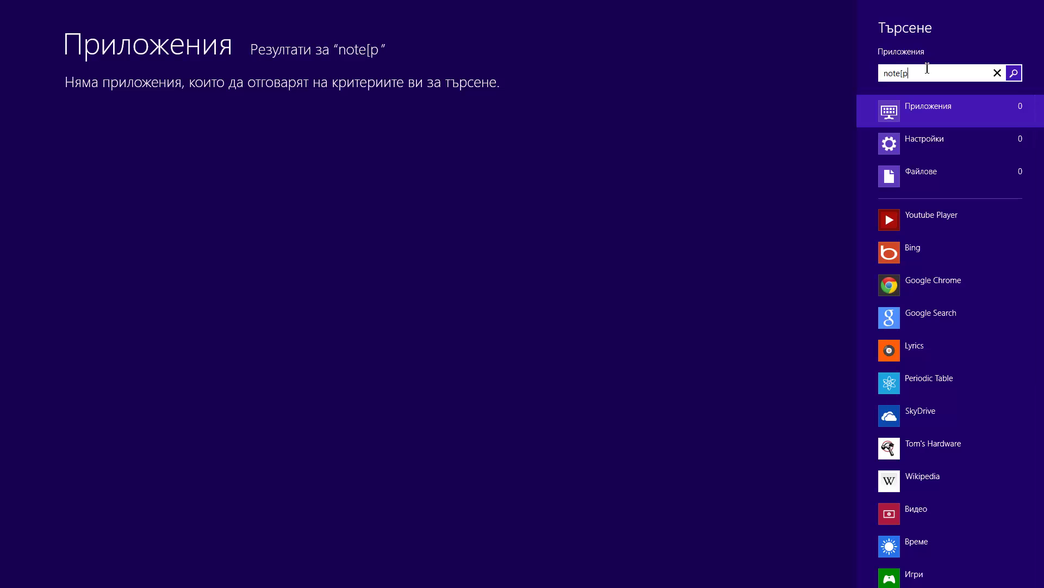
key(BackSpace)
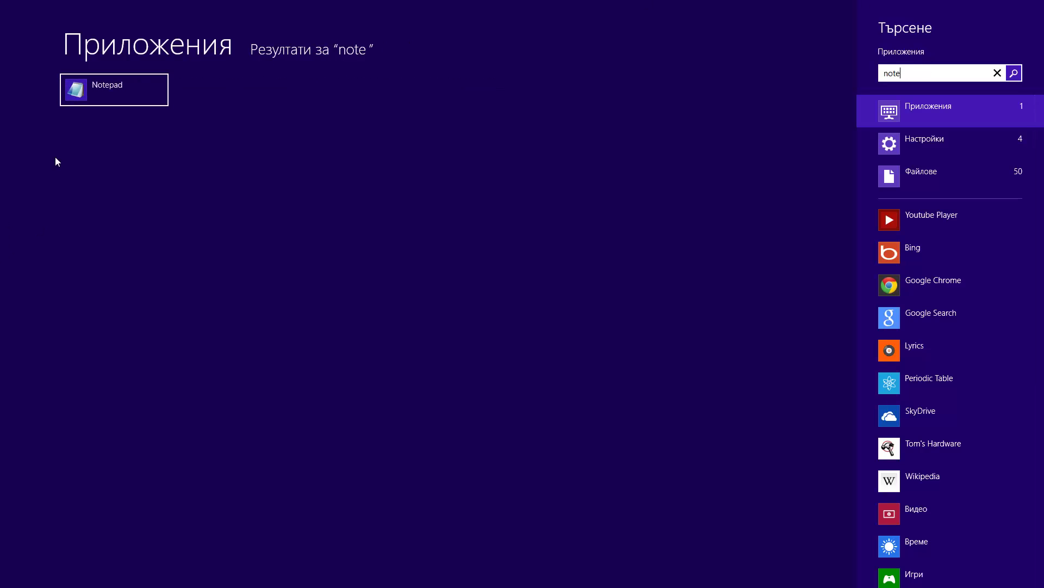
click(102, 100)
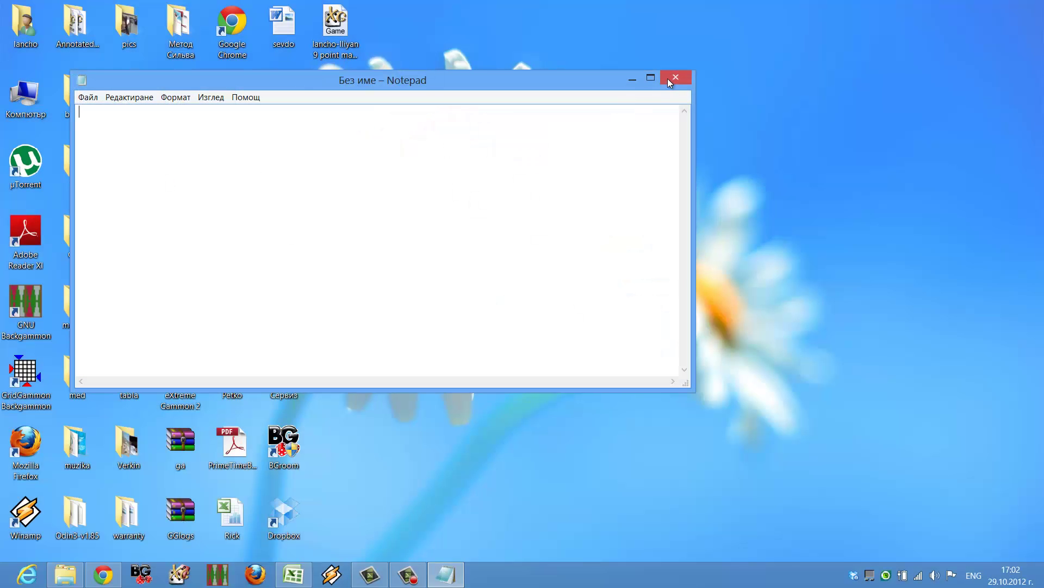
click(675, 77)
Step: Go to the Start screen and look through its tile settings (Плочки)
mouse_move(1042, 5)
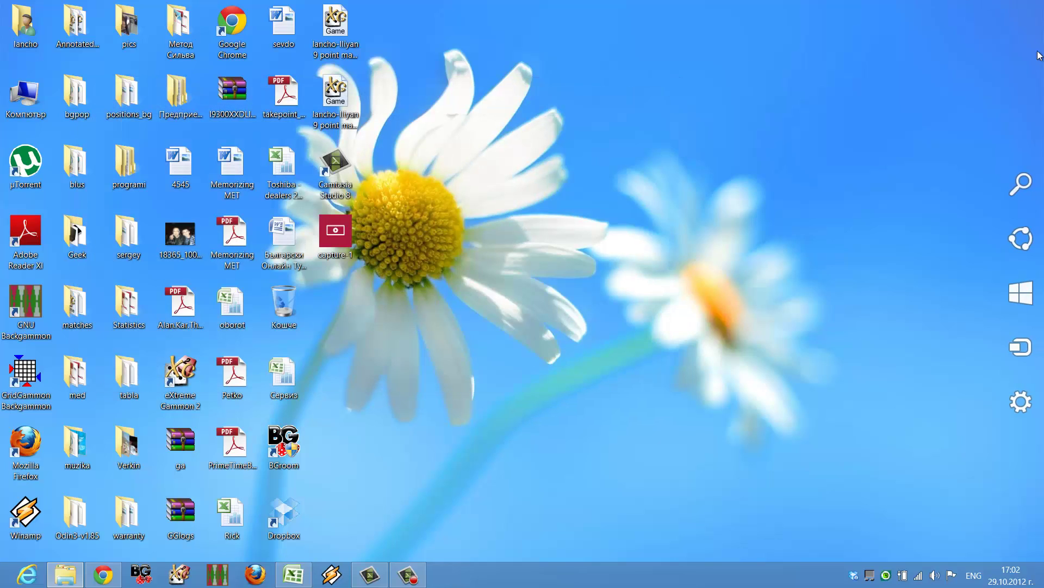
mouse_move(1034, 185)
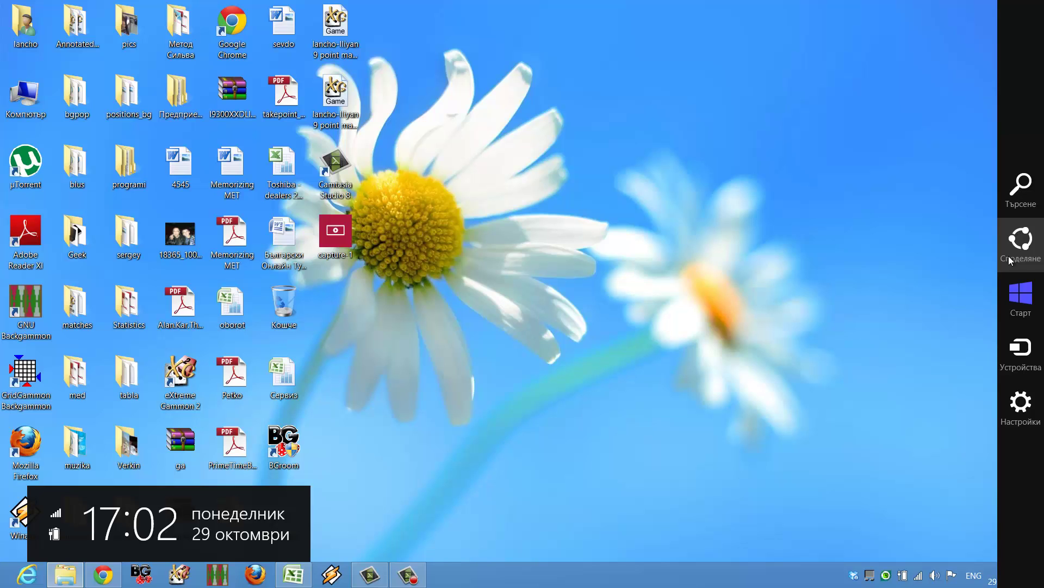
click(1020, 288)
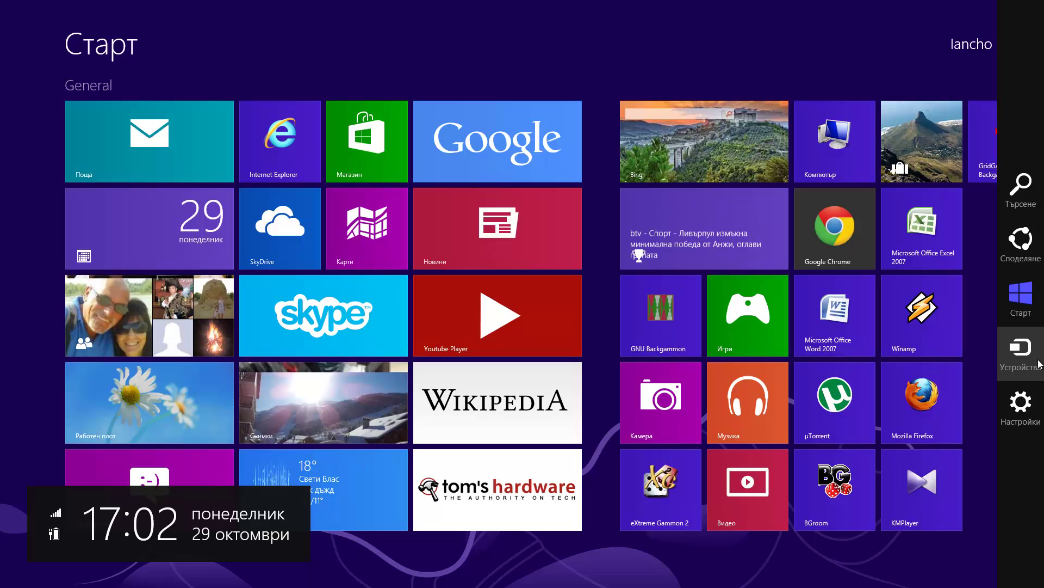
click(1030, 400)
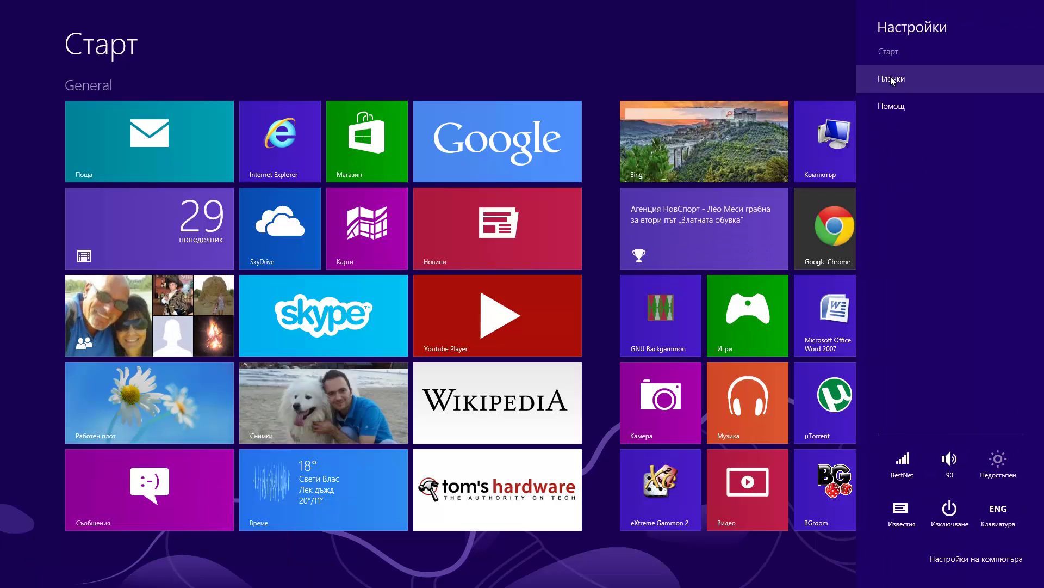
click(890, 77)
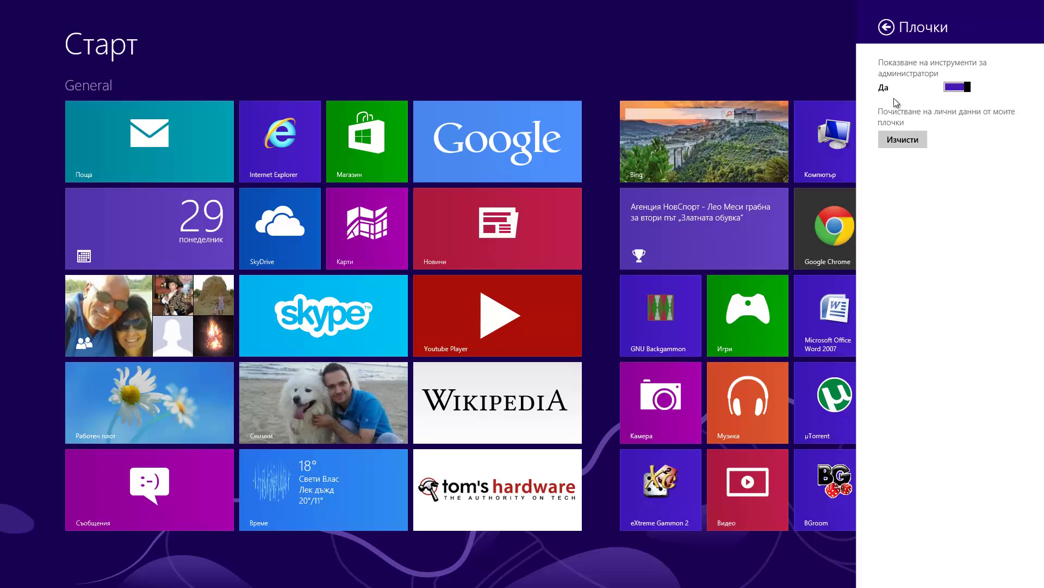
click(901, 140)
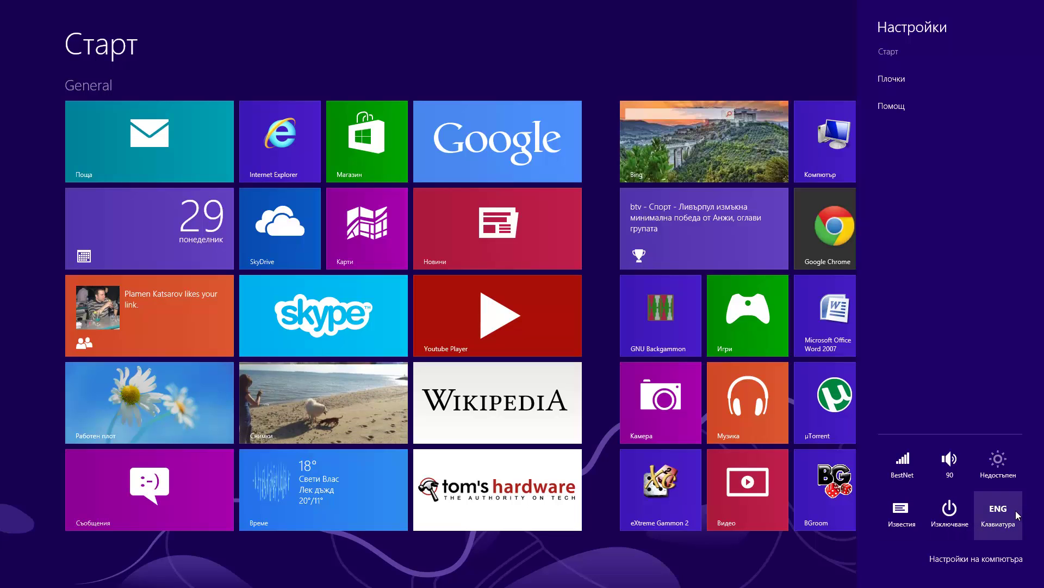
Step: Open the full PC settings and review the Потребители, Известия, Търсене and Споделяне categories
click(963, 570)
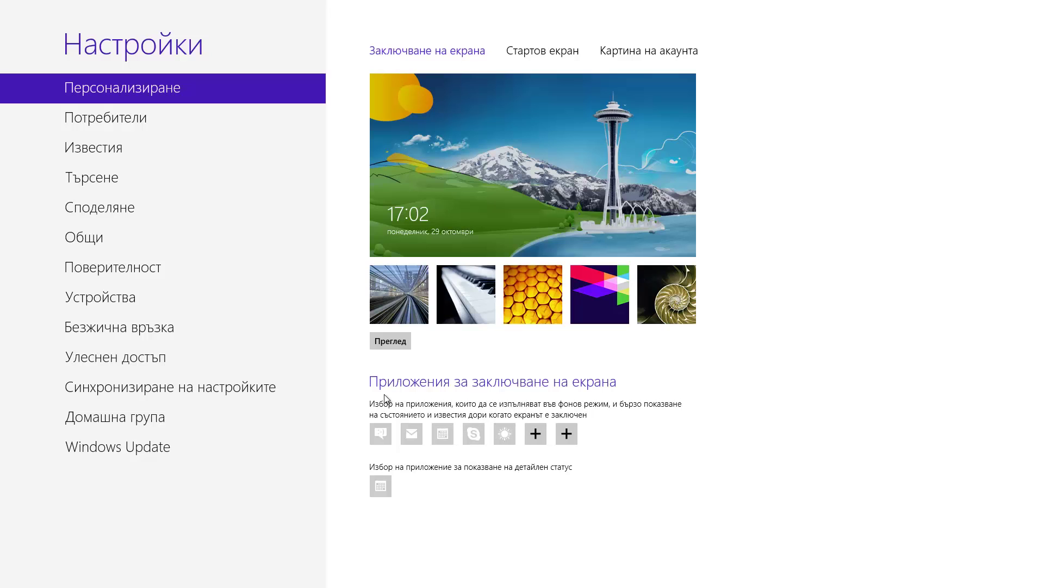
click(123, 124)
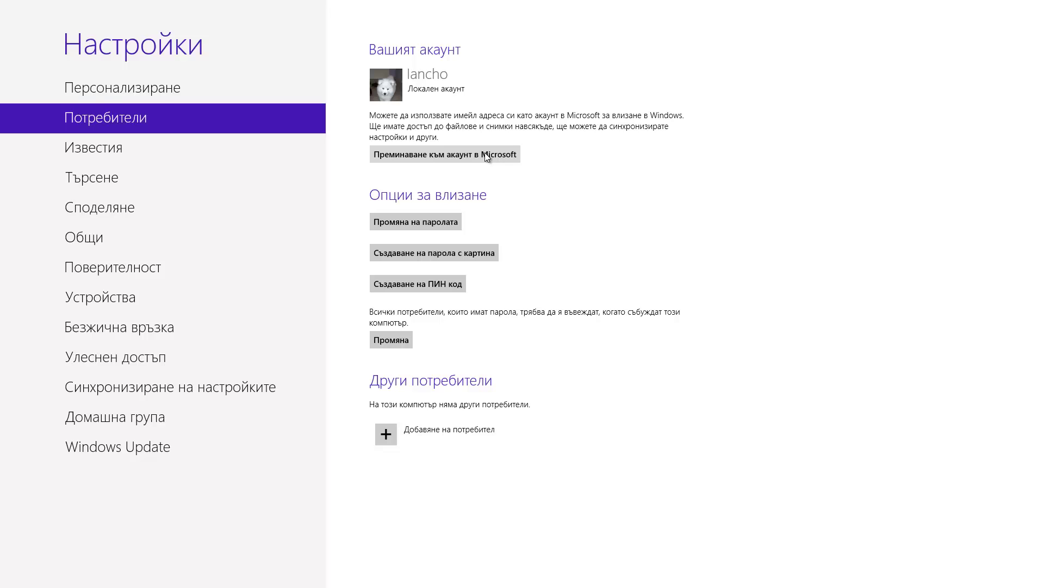
click(100, 148)
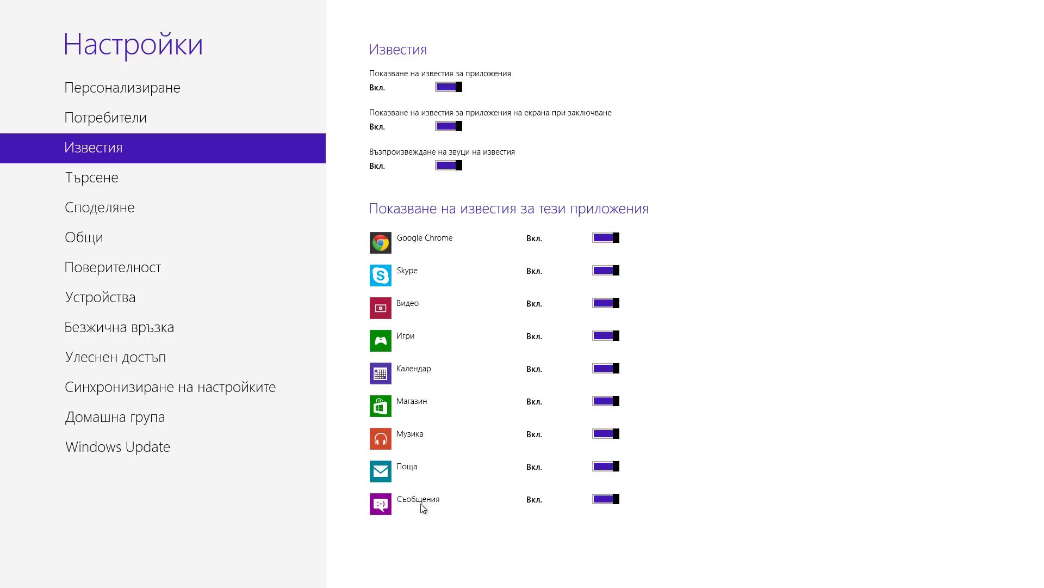
click(146, 185)
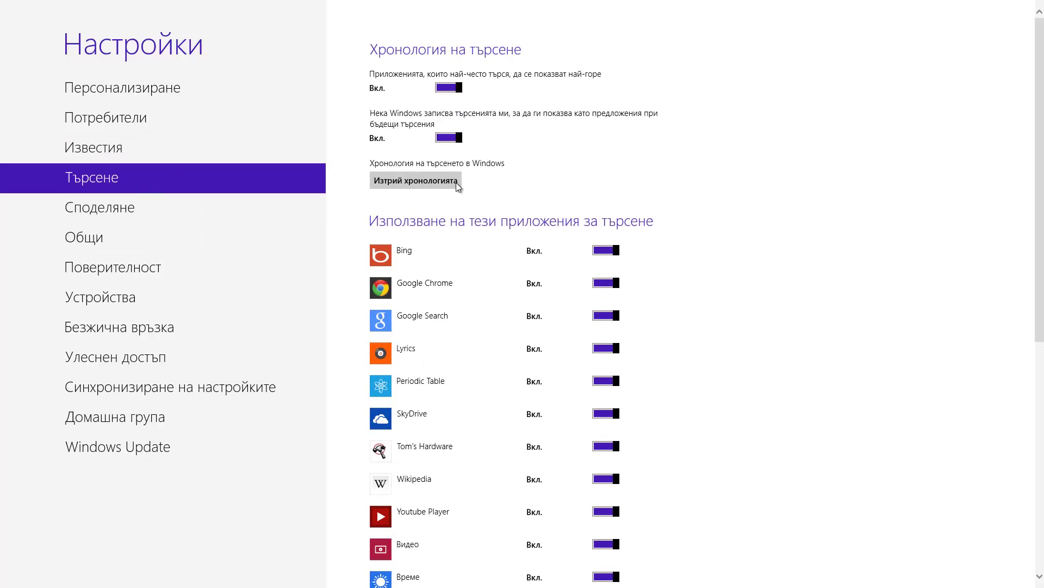
click(140, 210)
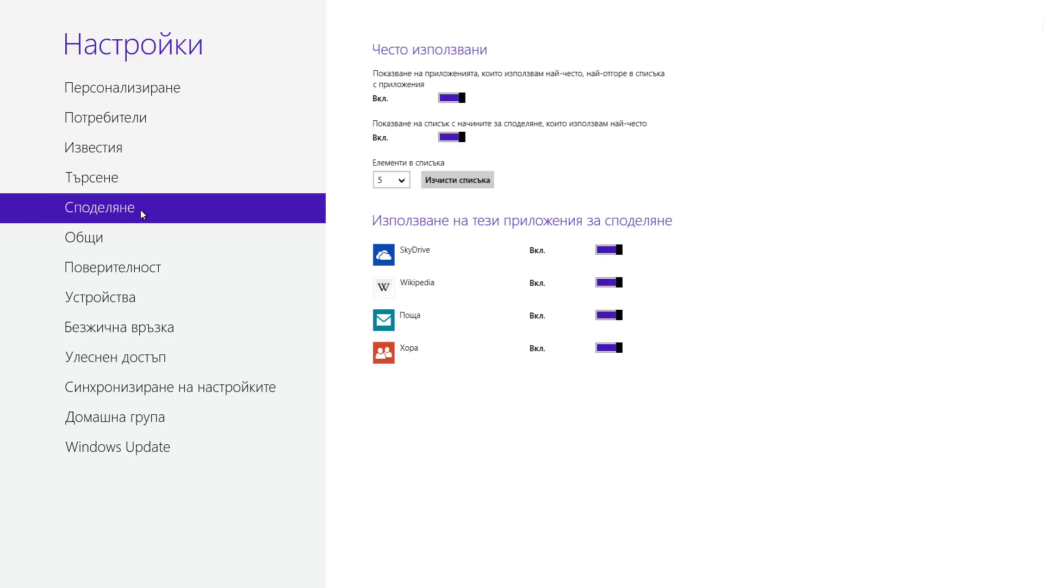
Step: Examine the Общи settings from the time zone through to the refresh, reinstall and advanced startup options
click(116, 243)
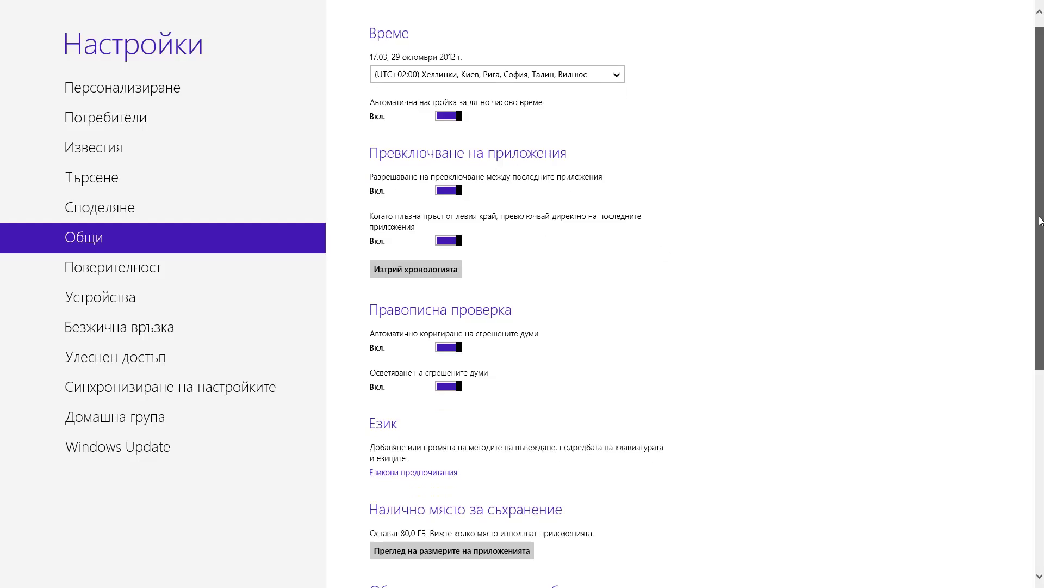
drag(1040, 175, 1043, 400)
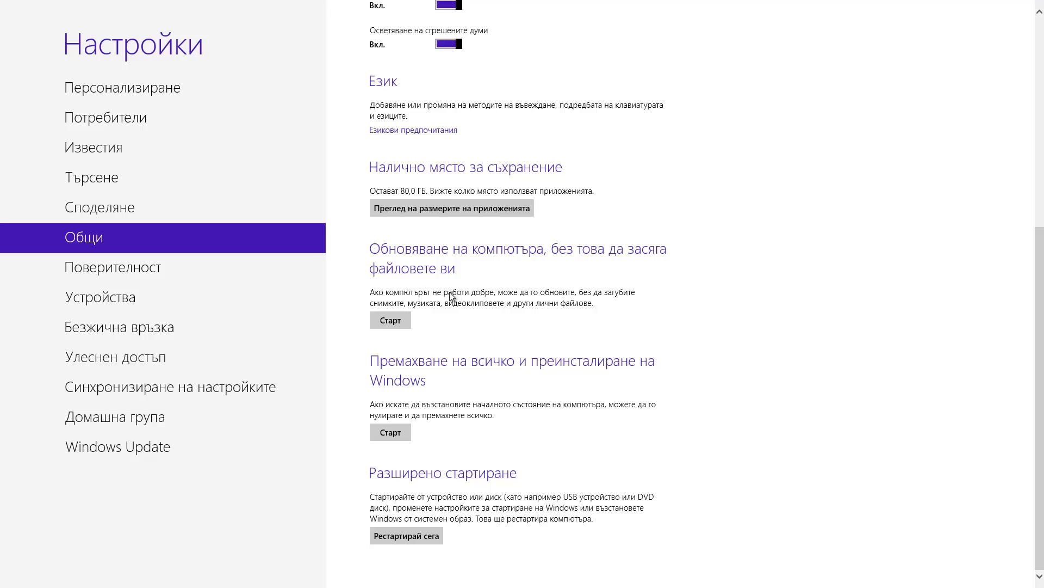
scroll(501, 297, up, 5)
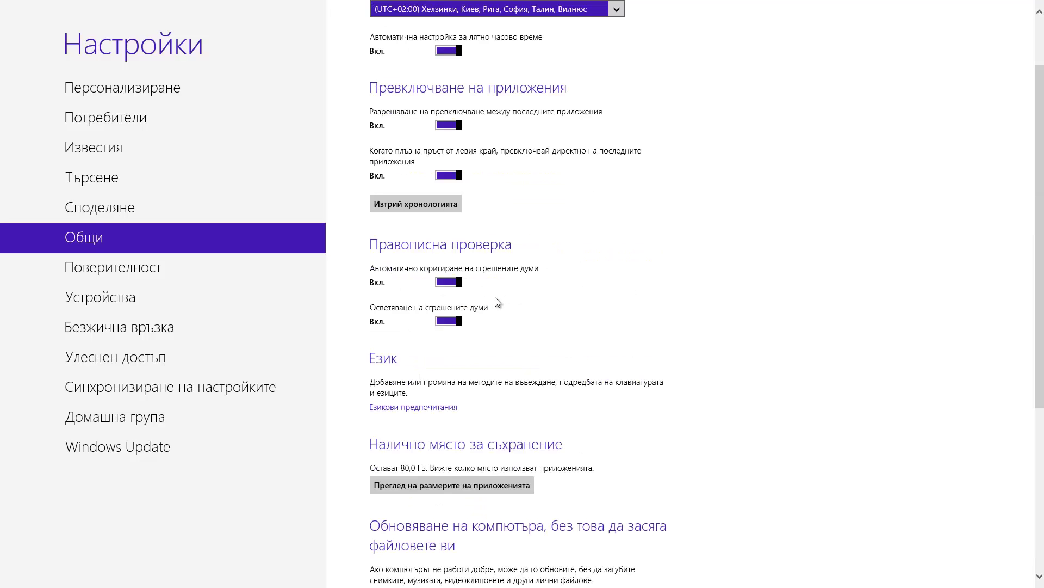
Step: Review the Поверителност, Устройства, Безжична връзка and Синхронизиране на настройките categories in the PC settings
click(151, 276)
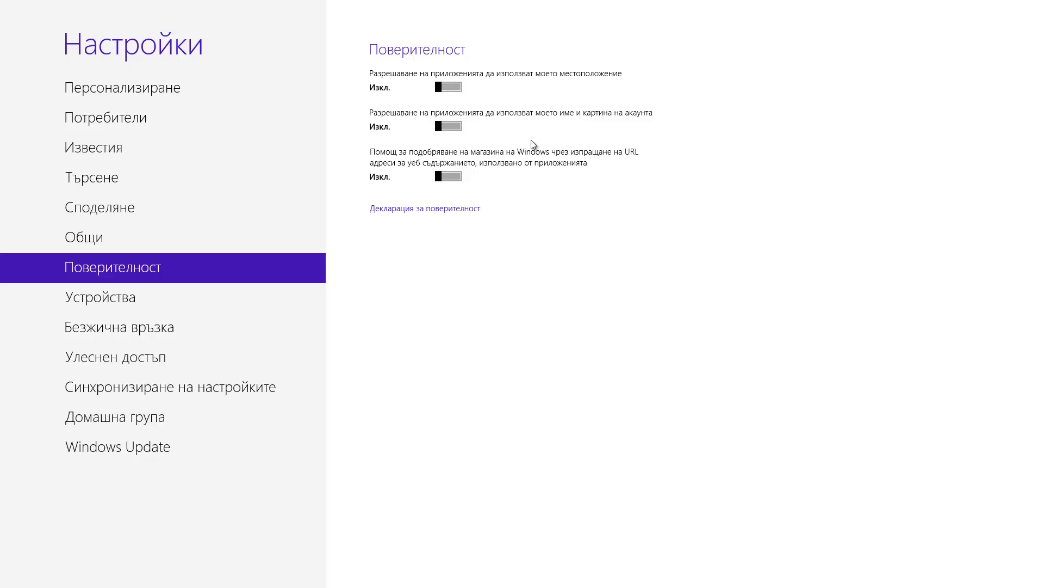
click(118, 299)
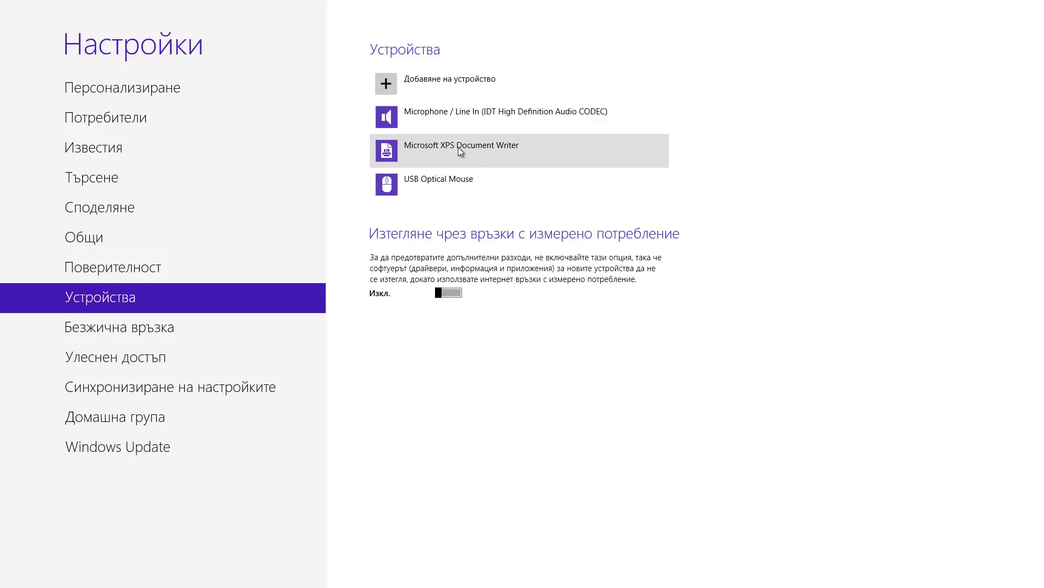
click(126, 330)
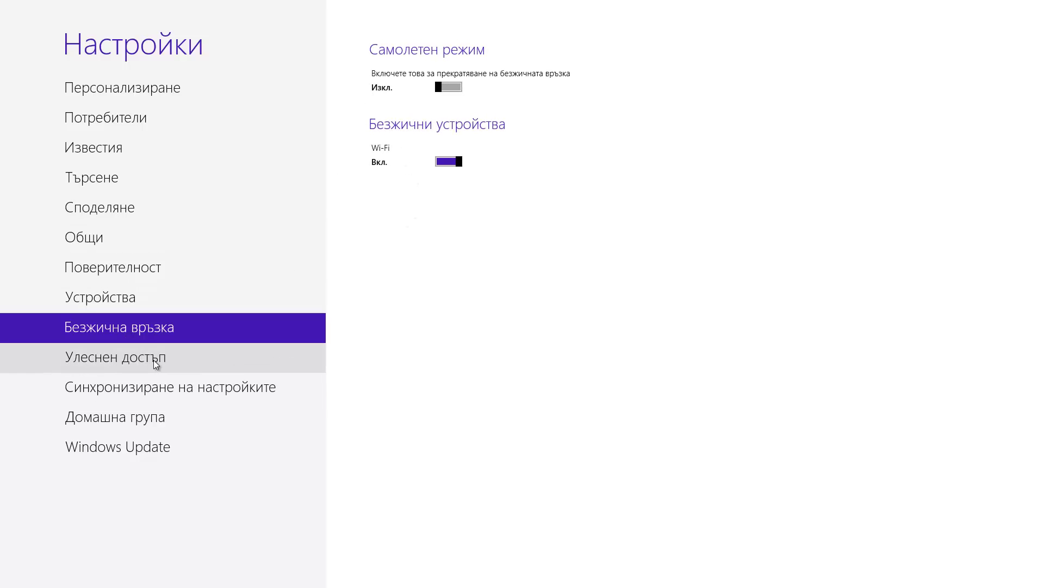
click(155, 389)
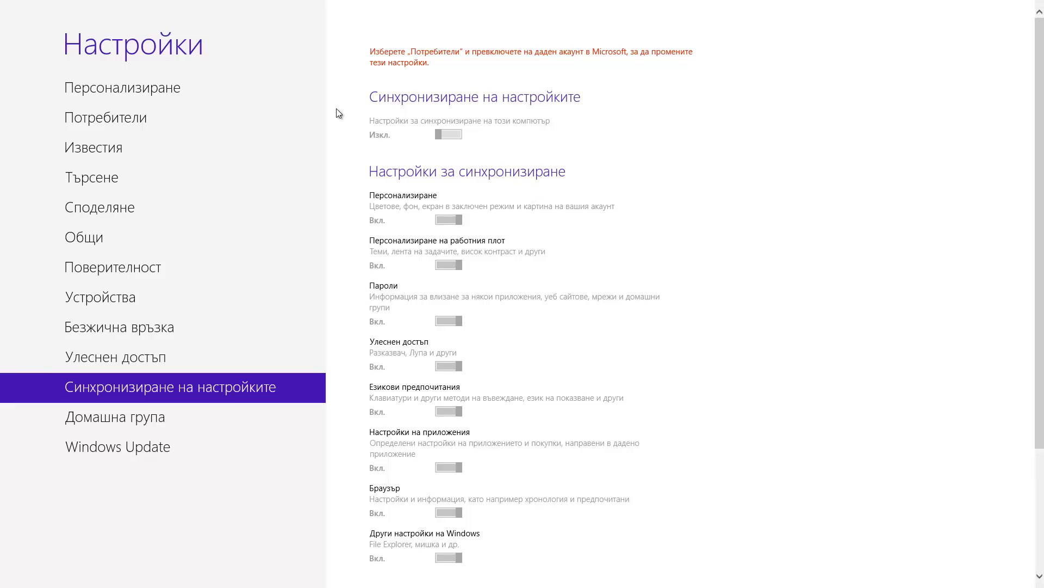
Step: Return to the Start screen and bring up the charms bar, followed by the app search
key(super)
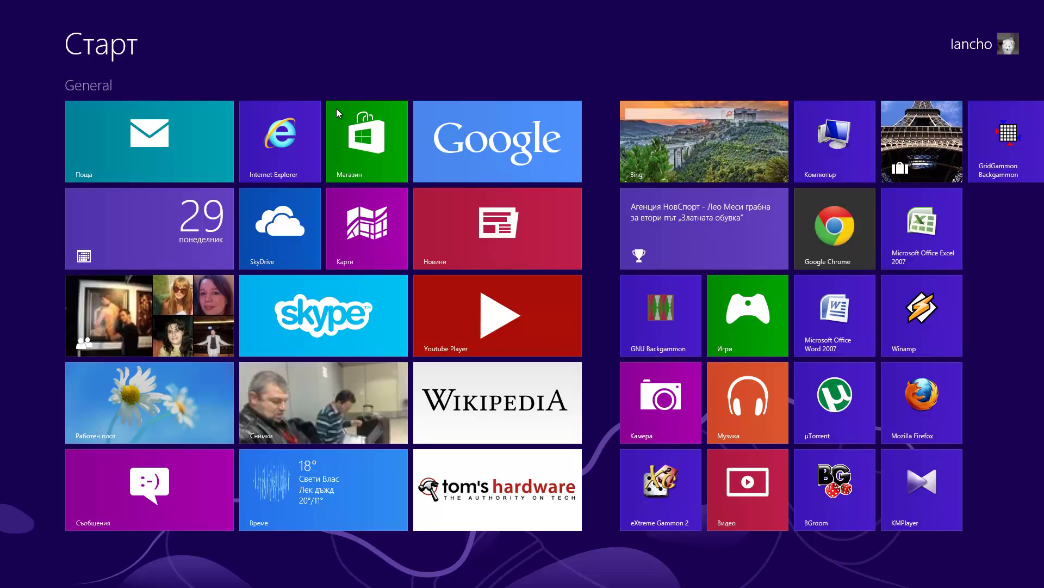
key(super+c)
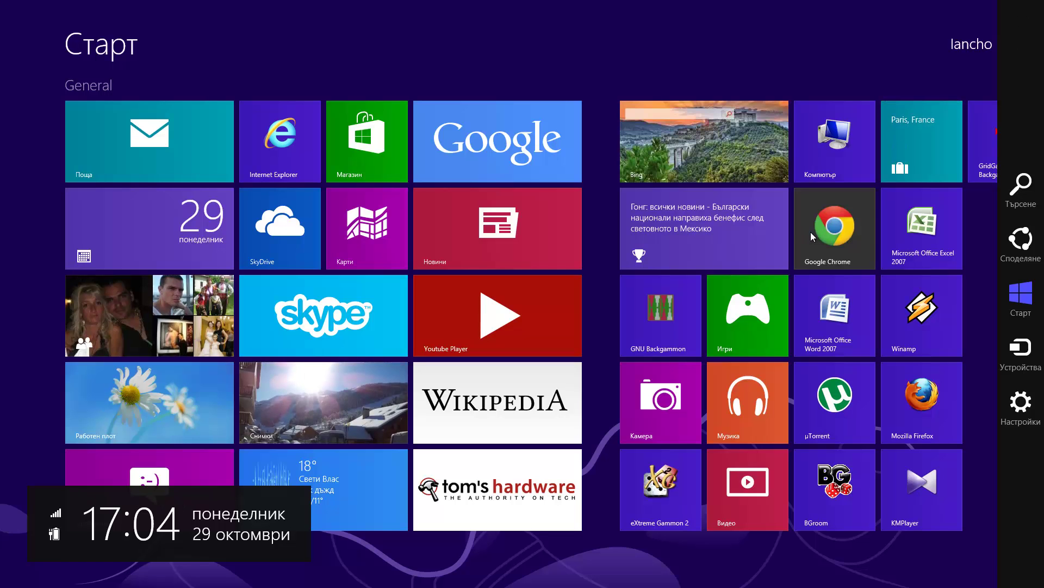
key(super+q)
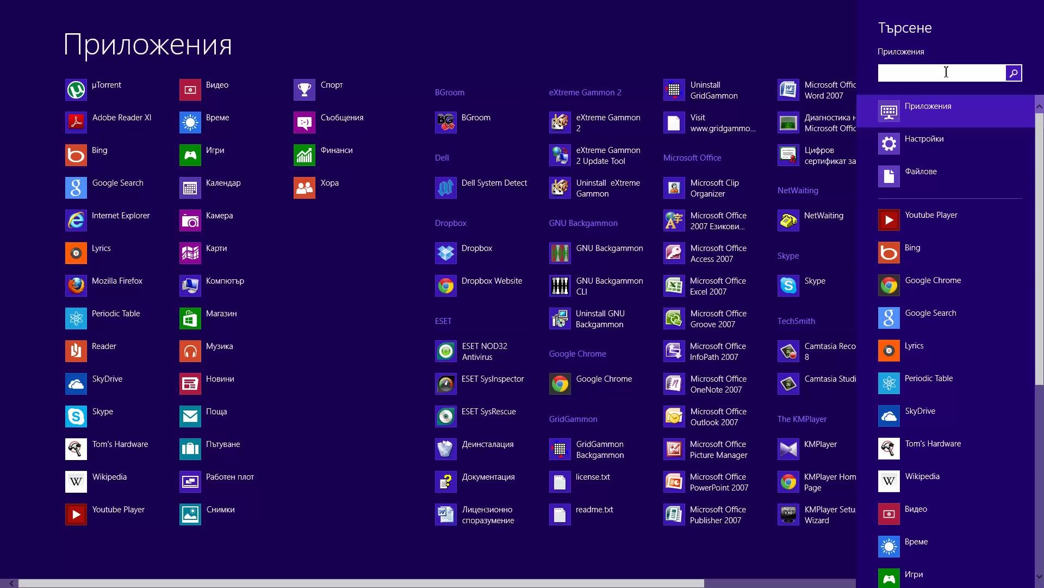
Step: From the desktop, browse drive C: to Program Files\Microsoft Office\Office12 and go back to the Microsoft Office folder
key(super+d)
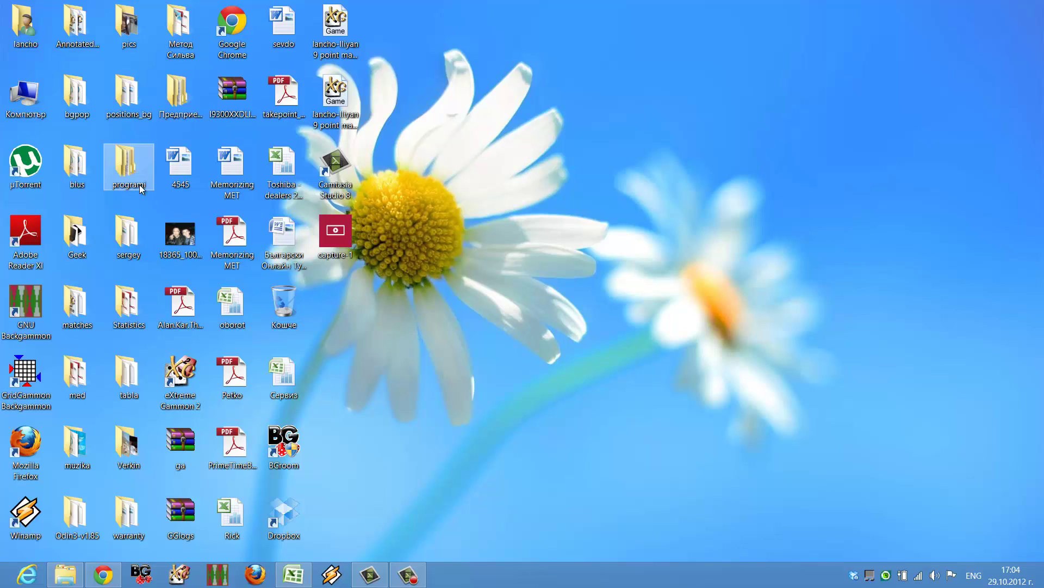
double_click(22, 100)
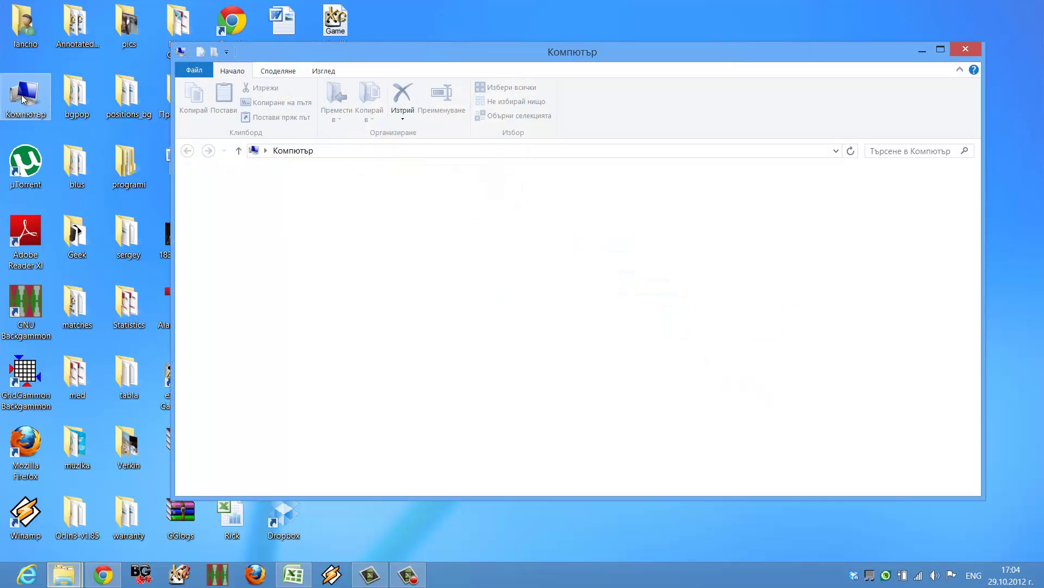
click(363, 207)
double_click(363, 207)
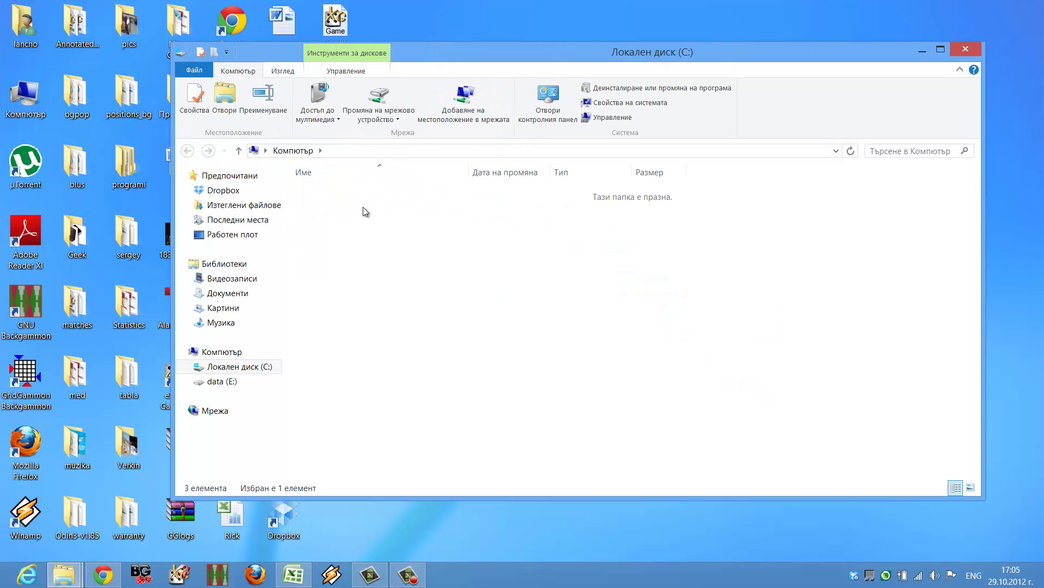
double_click(374, 251)
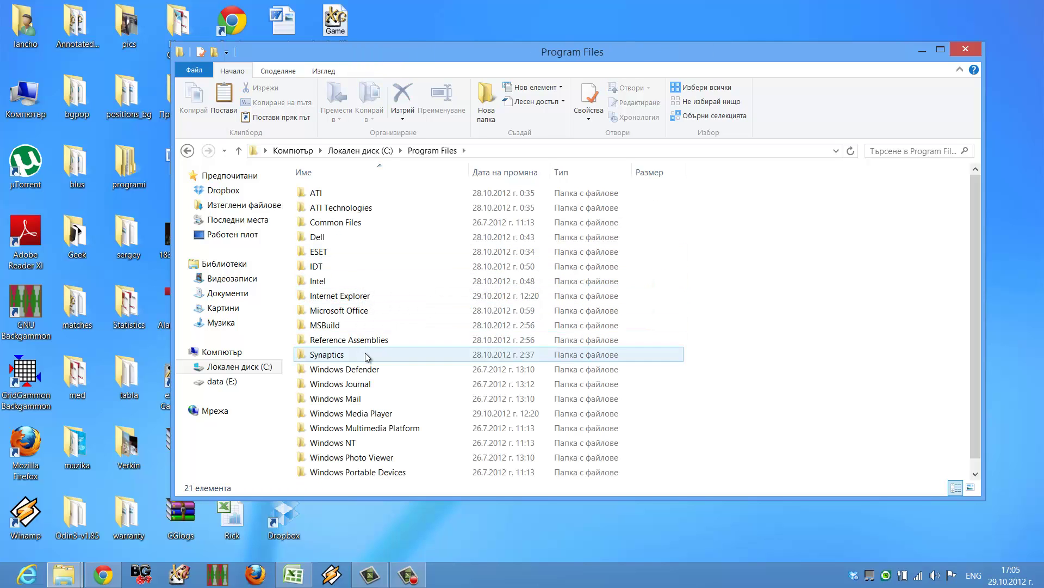
double_click(360, 314)
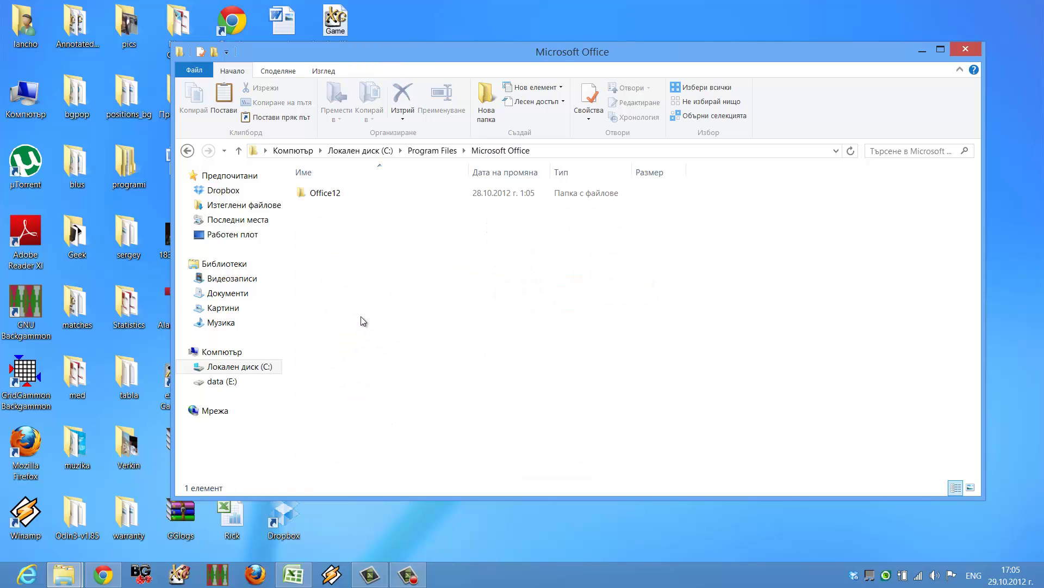
double_click(335, 194)
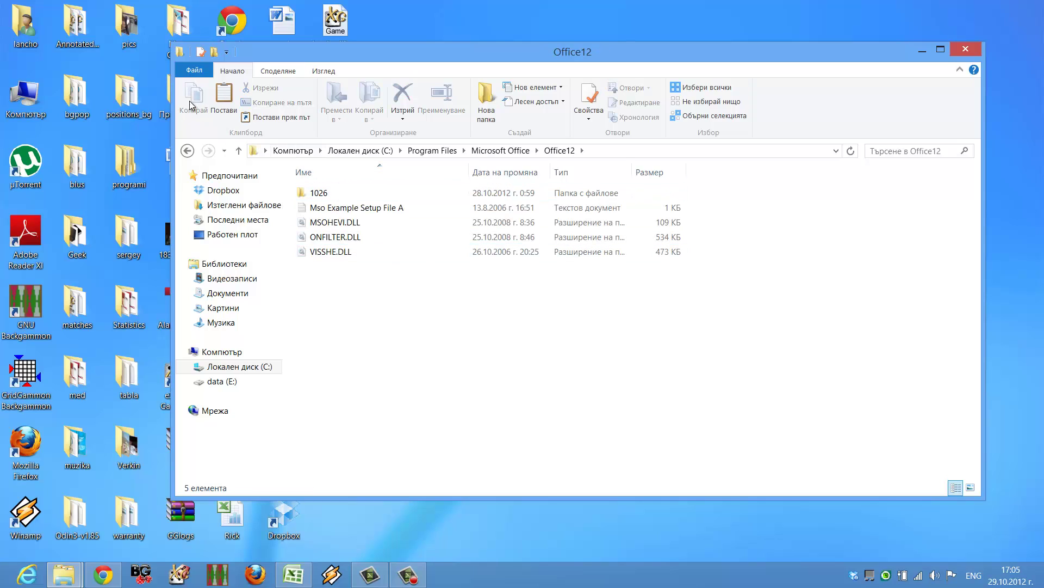
click(187, 152)
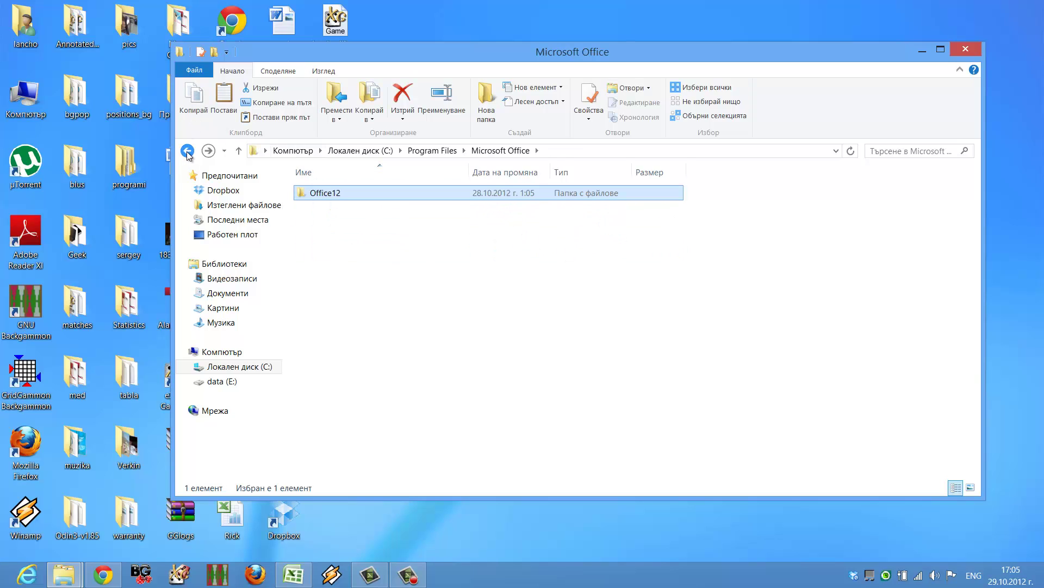
Step: Return to Program Files, look inside the Internet Explorer folder, and open the Windows Defender folder
click(188, 151)
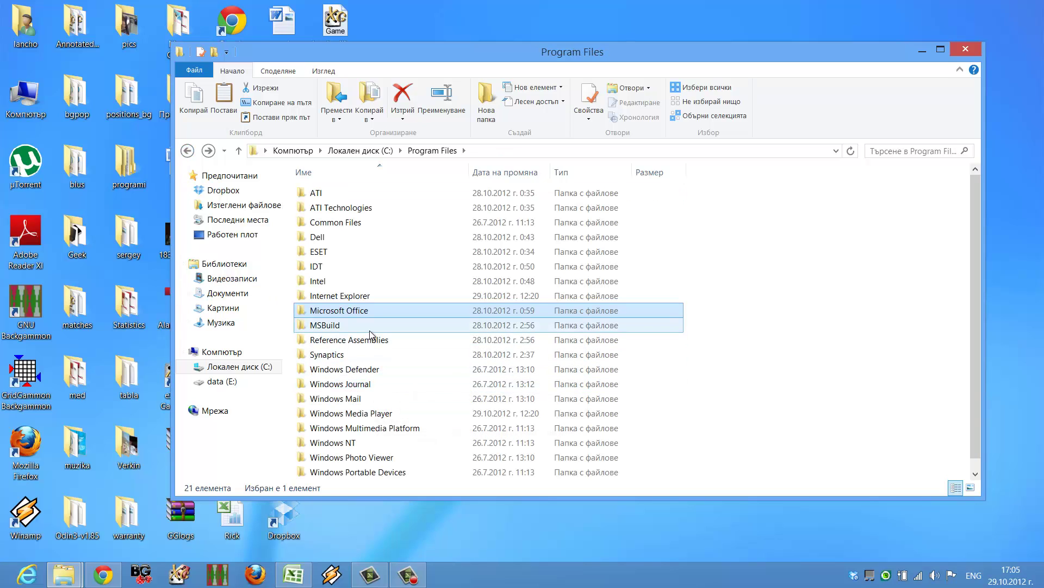
double_click(354, 296)
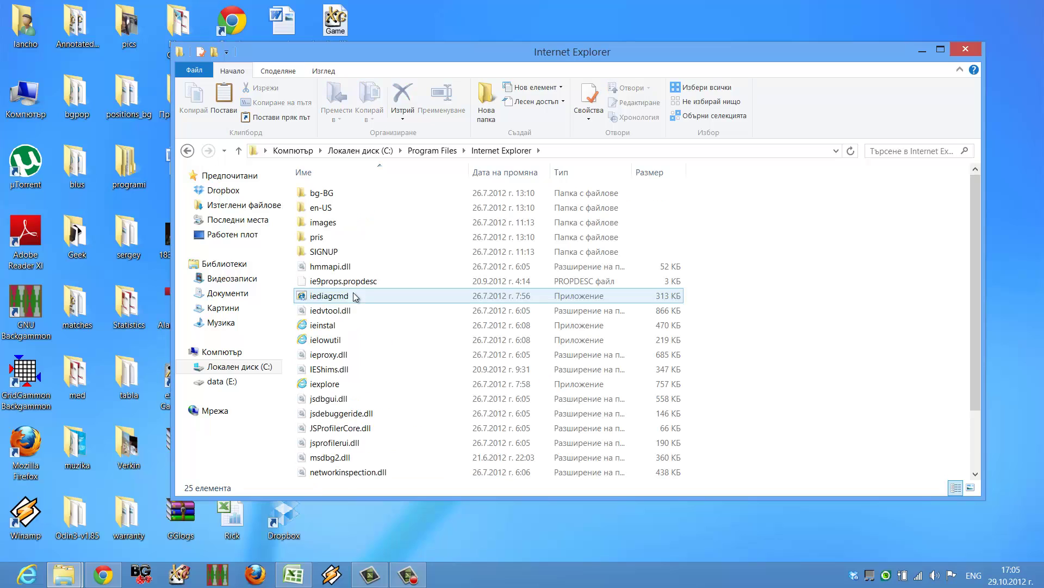
key(BackSpace)
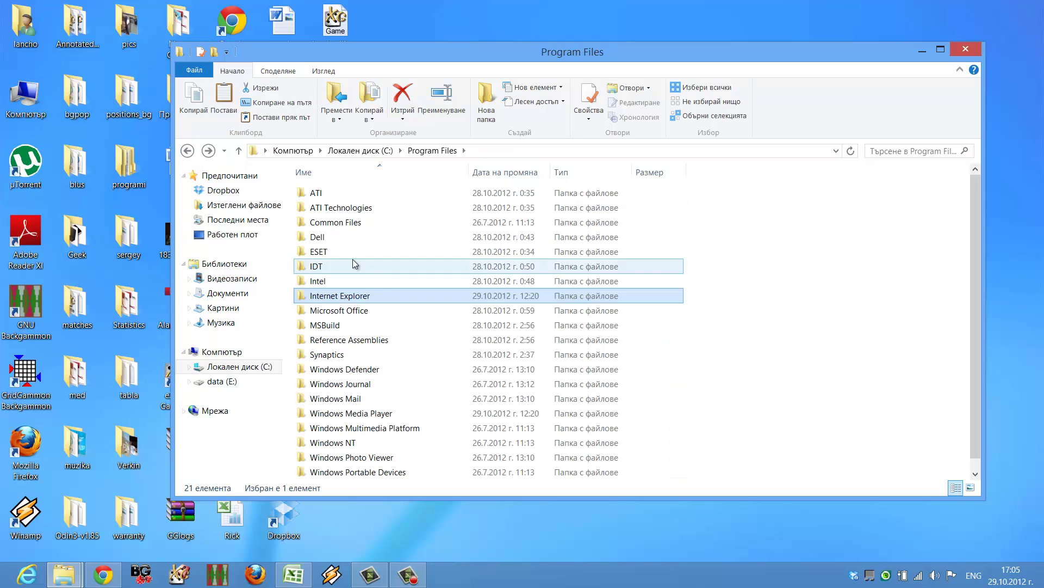
scroll(419, 375, down, 1)
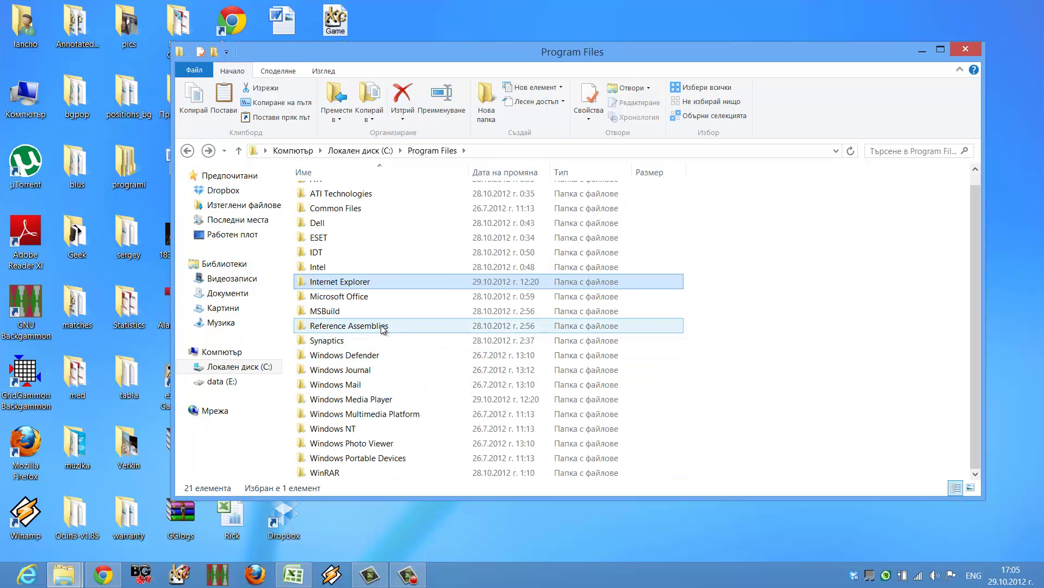
double_click(377, 355)
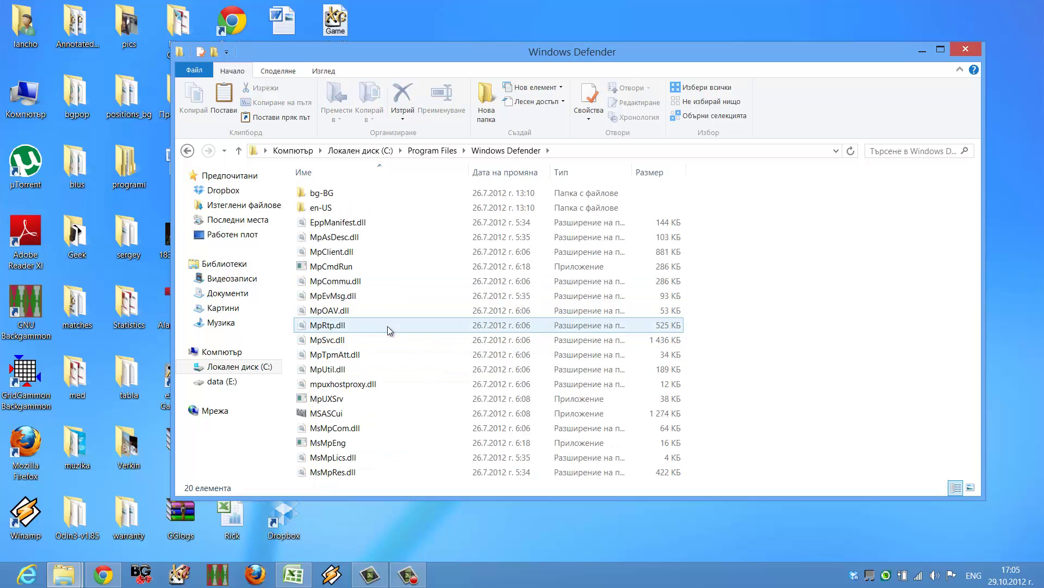
Step: Create a desktop shortcut to MSASCui from the Windows Defender folder and close the File Explorer window
click(354, 413)
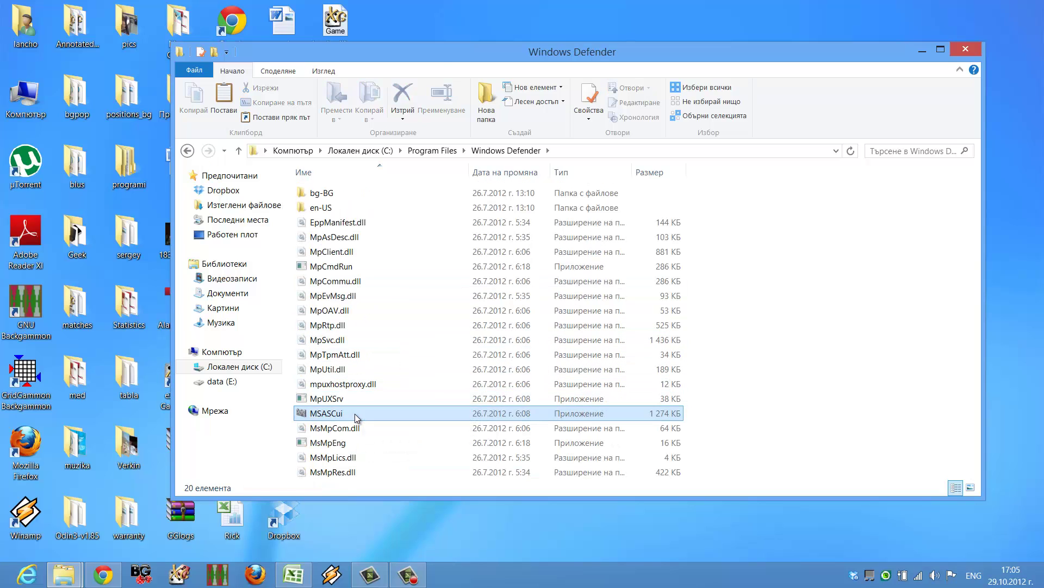
right_click(357, 412)
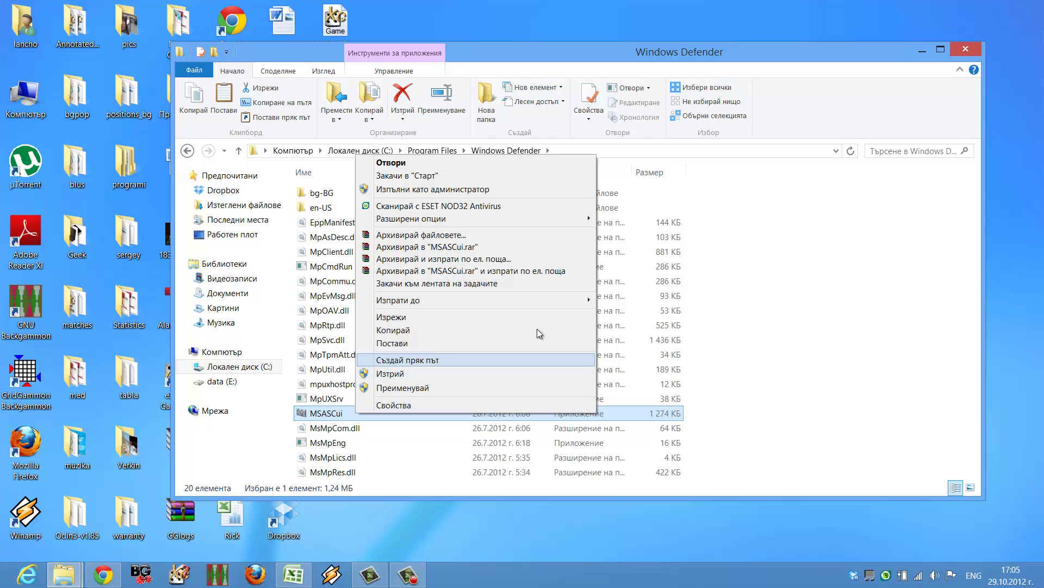
mouse_move(554, 303)
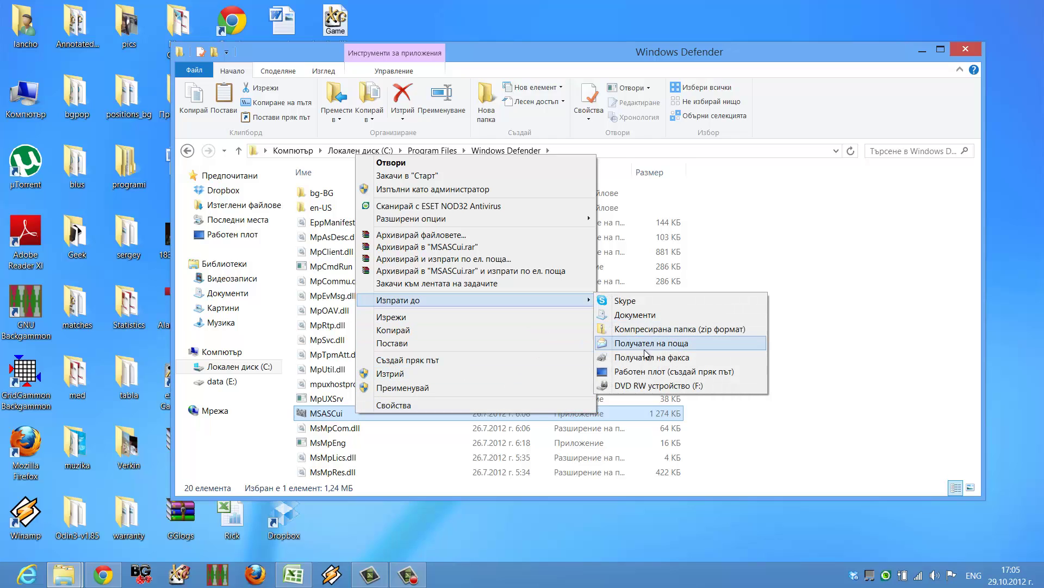
click(663, 375)
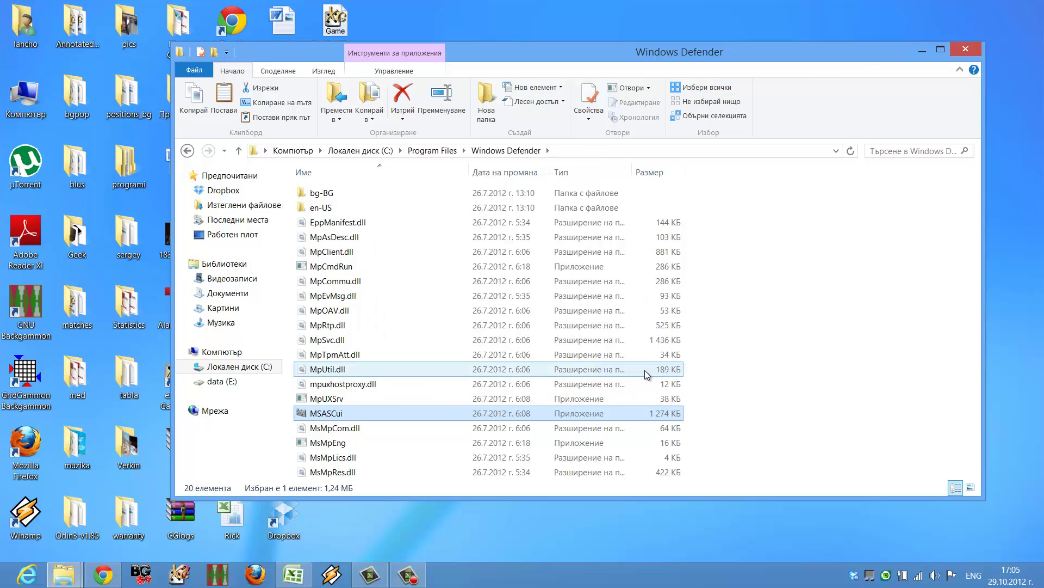
click(966, 50)
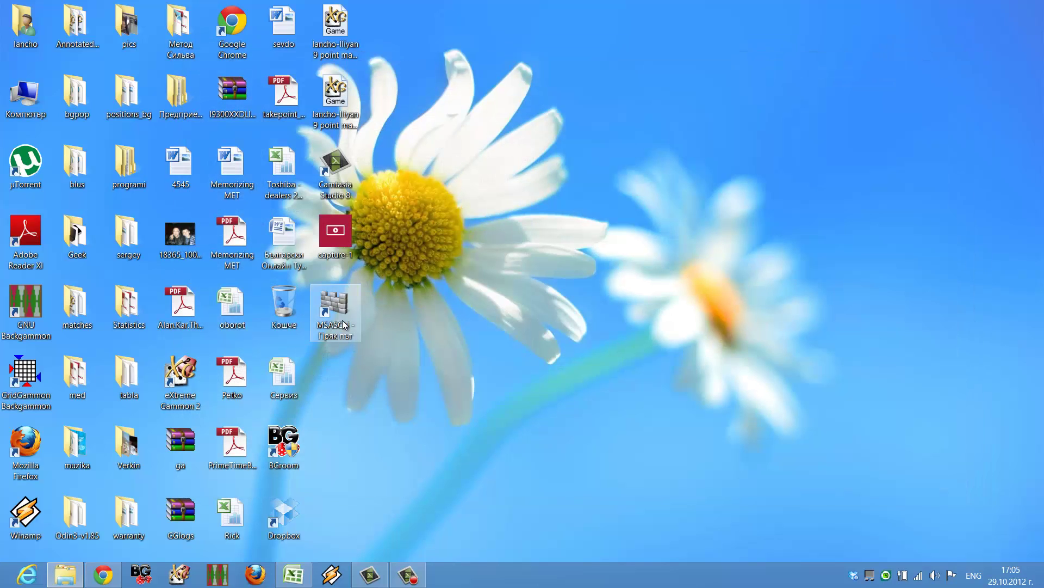
Step: Move the MSASCui desktop shortcut to the Recycle Bin and empty the bin
drag(343, 324, 298, 309)
right_click(296, 308)
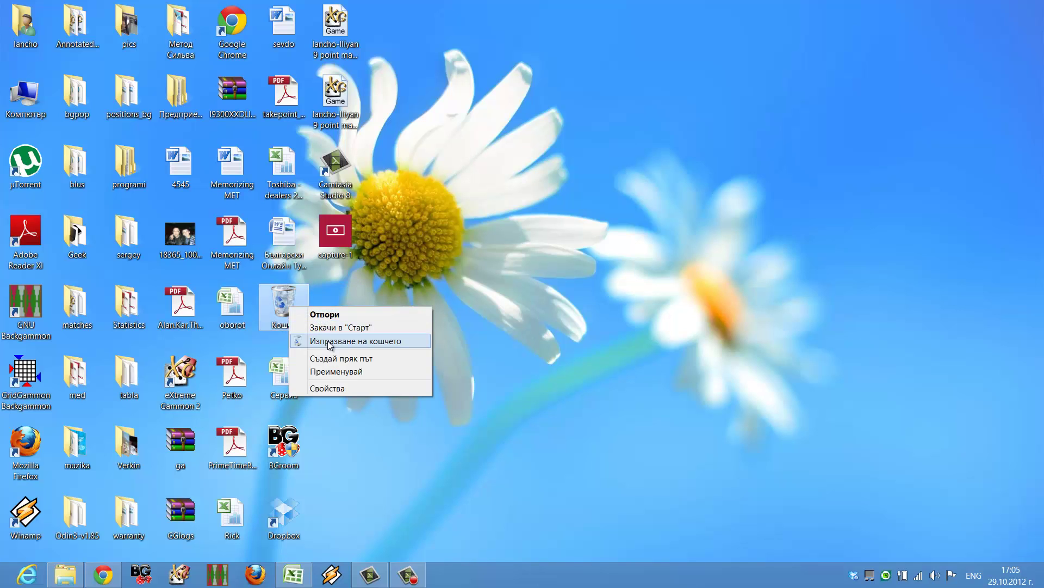
click(333, 341)
click(563, 341)
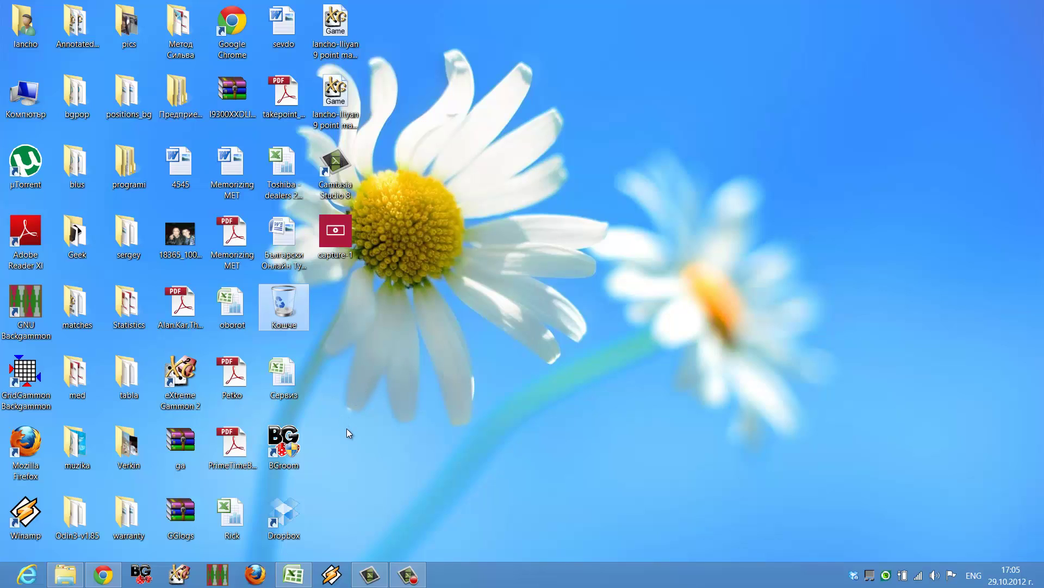
Step: Pin the Adobe Reader XI desktop shortcut to the taskbar and go to the Start screen
drag(34, 234, 167, 287)
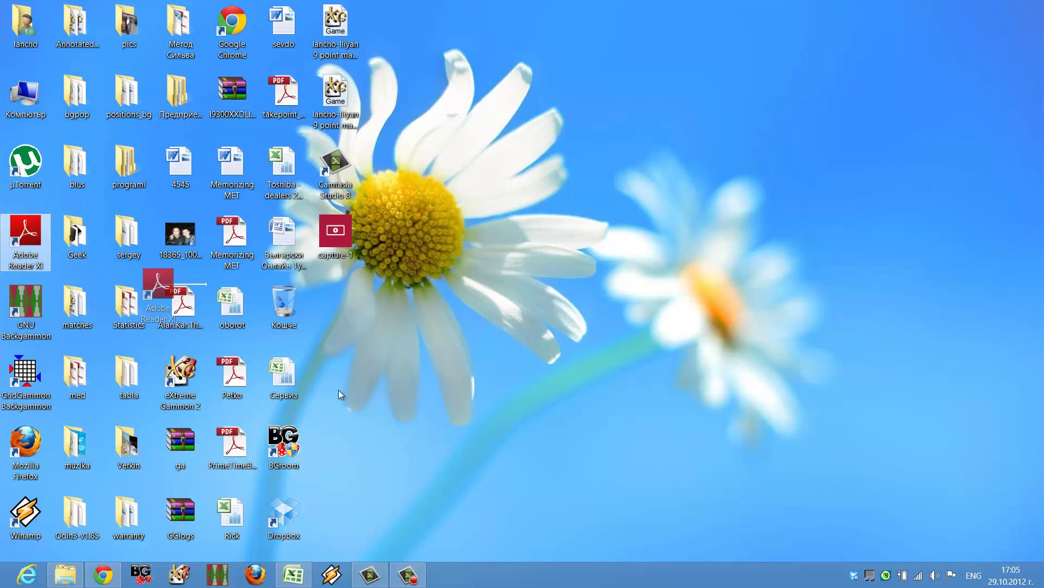
drag(339, 392, 483, 569)
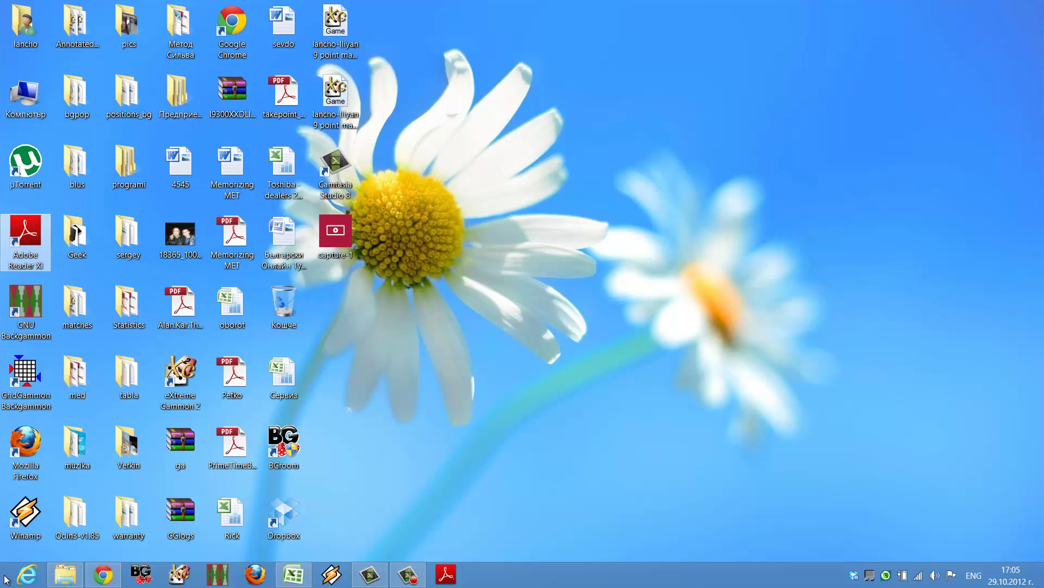
mouse_move(5, 578)
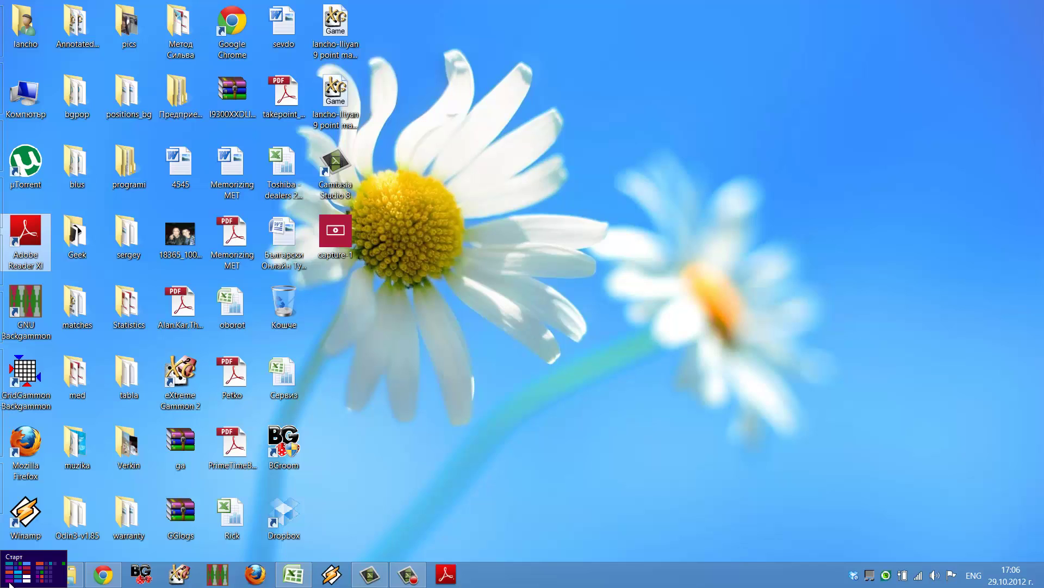
click(9, 584)
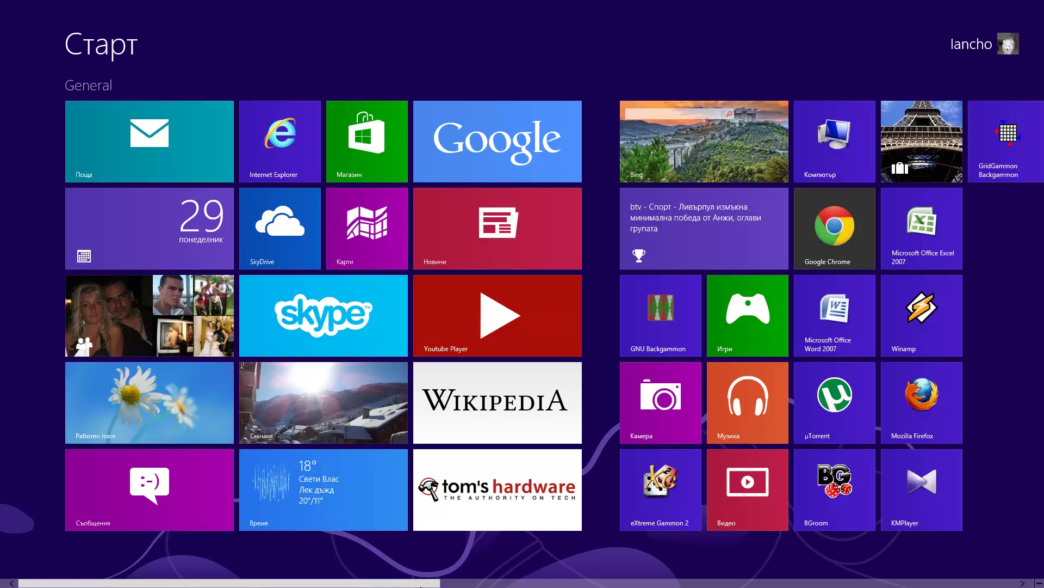
Step: Open the Поща app and review the Hotmail and Gmail accounts, including Gmail's Чернови, Изпратени, Изходящи and Входящи folders
click(153, 144)
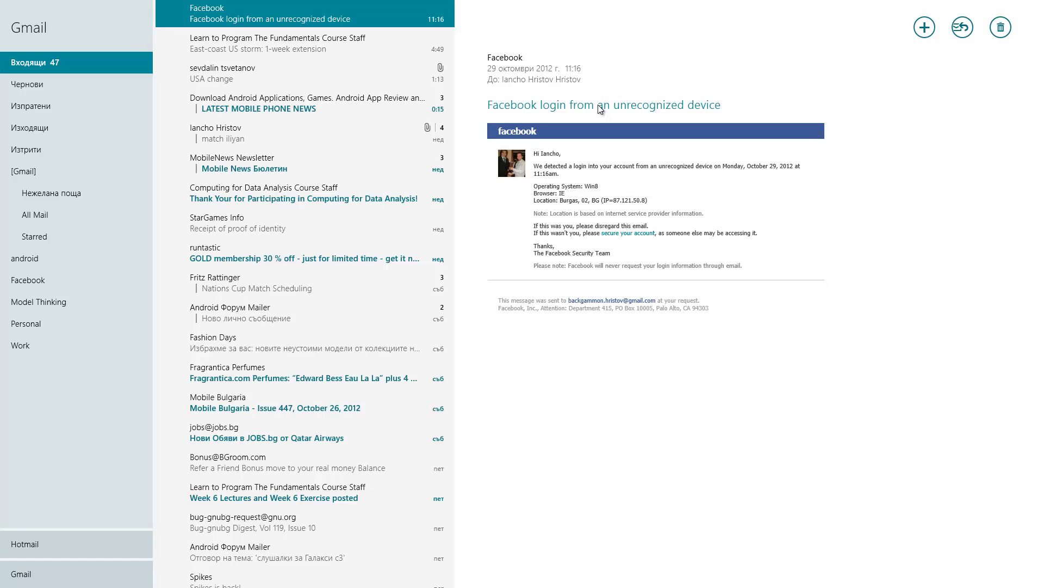
click(44, 542)
click(47, 571)
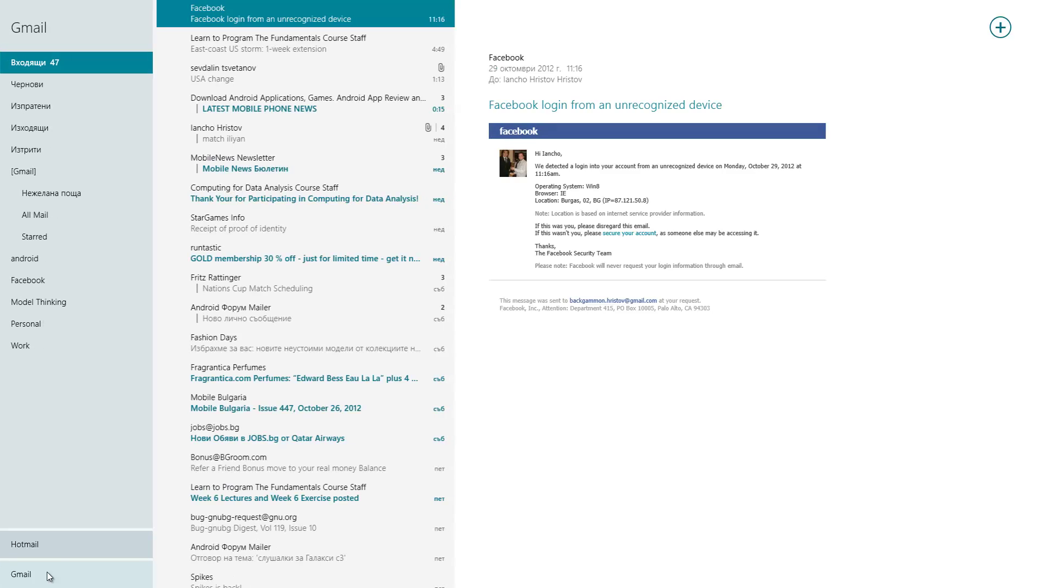
click(50, 84)
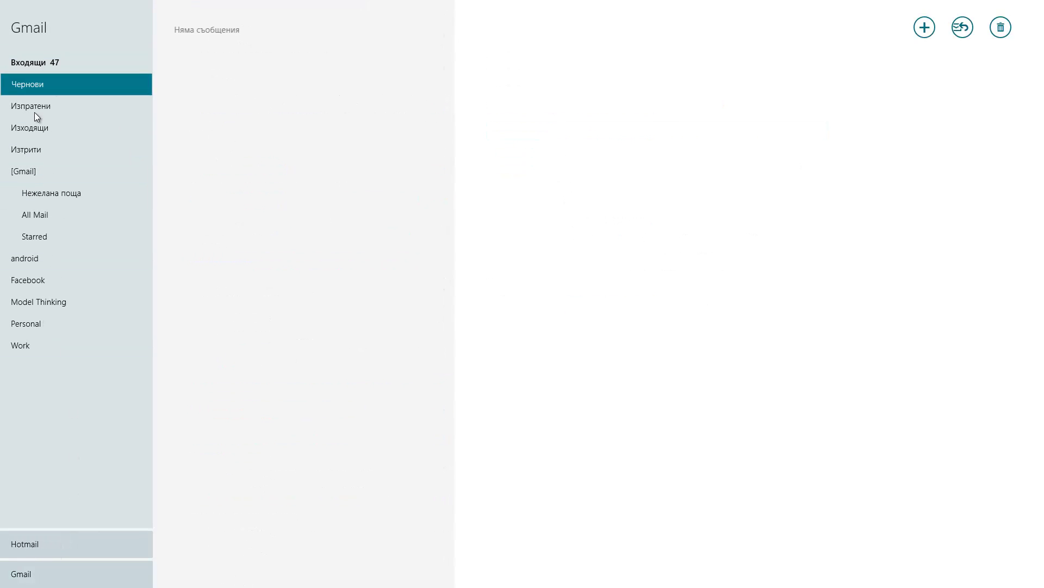
click(33, 105)
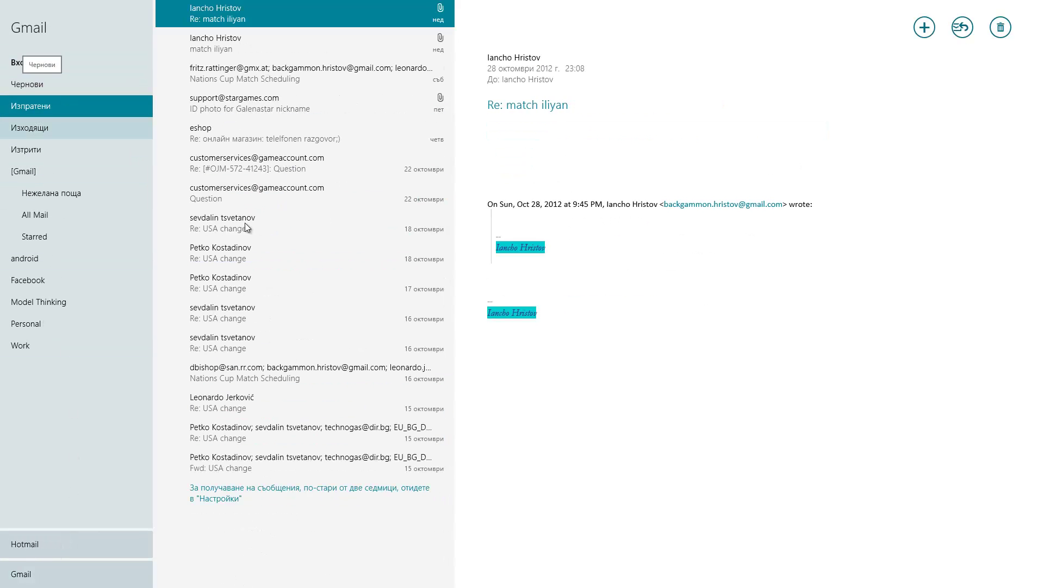
click(28, 130)
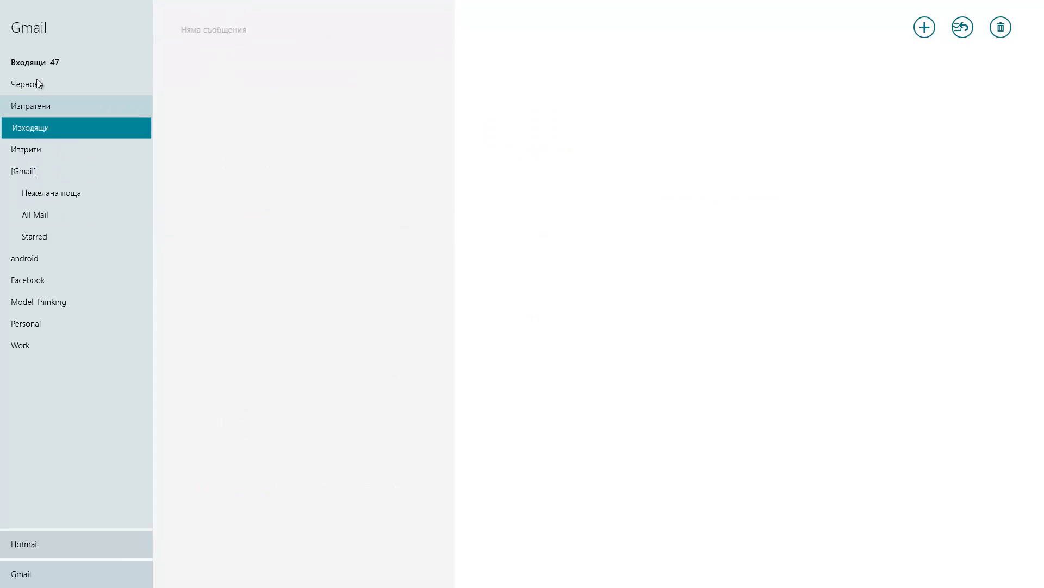
click(37, 61)
click(44, 548)
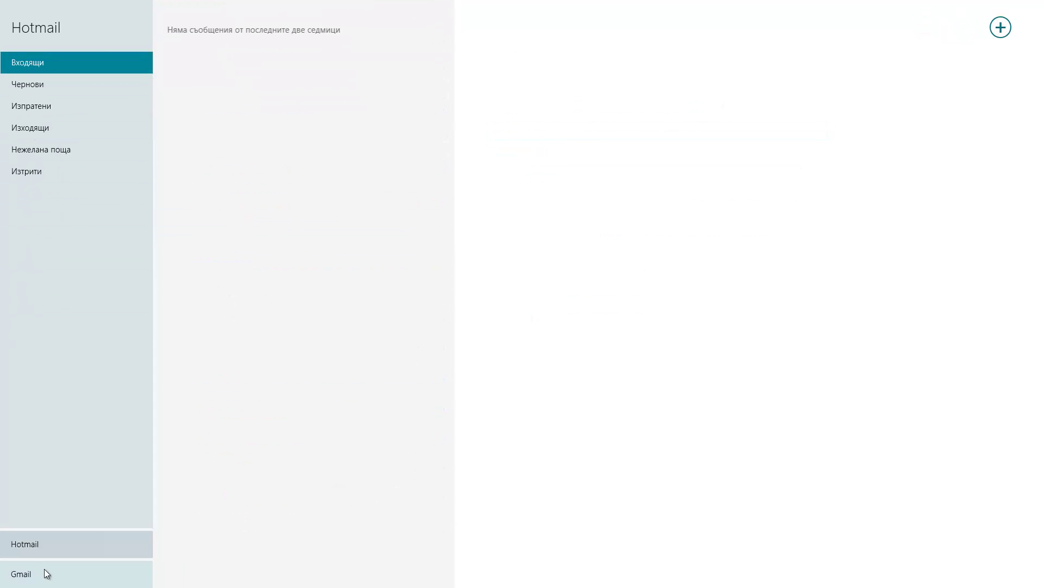
click(45, 569)
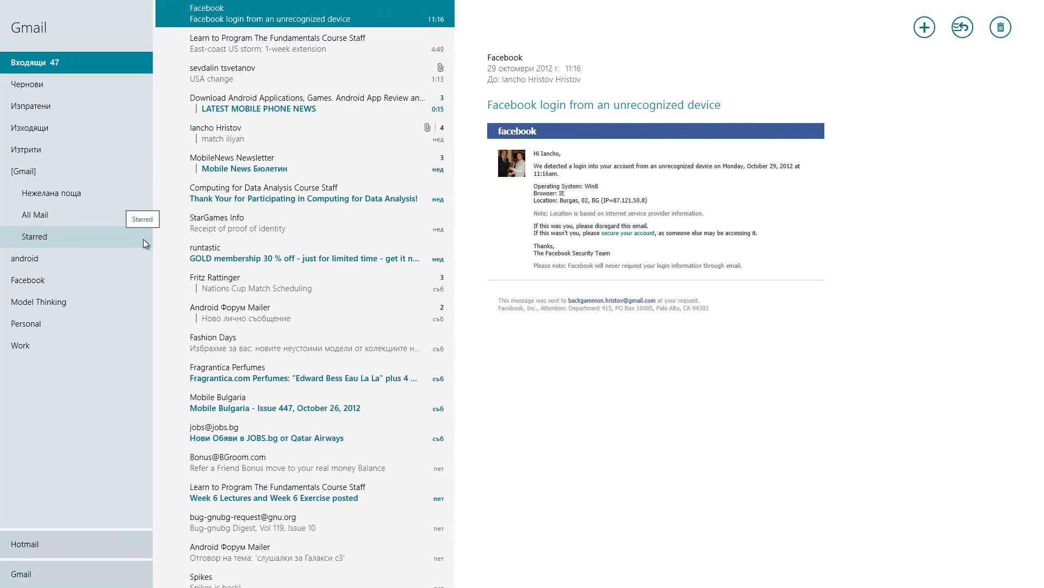
Step: Open the Съобщения app from the Start screen, reveal its app commands and dismiss them
key(super)
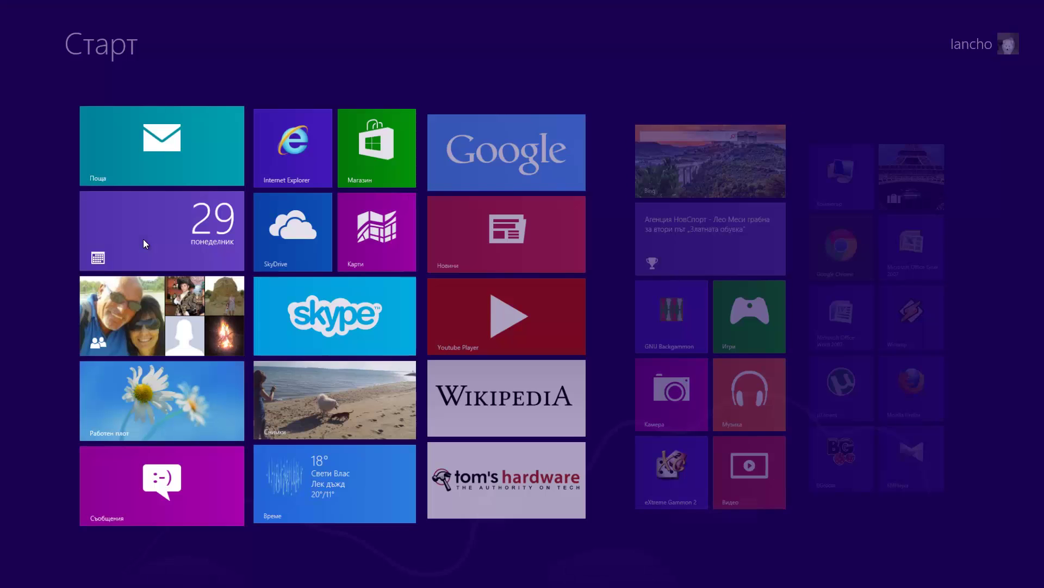
click(193, 496)
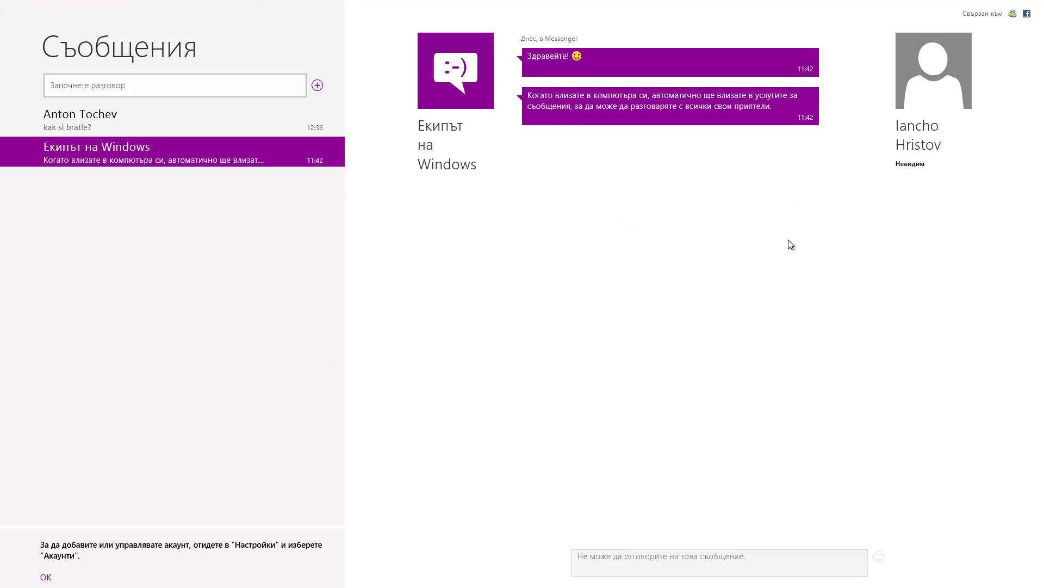
right_click(771, 238)
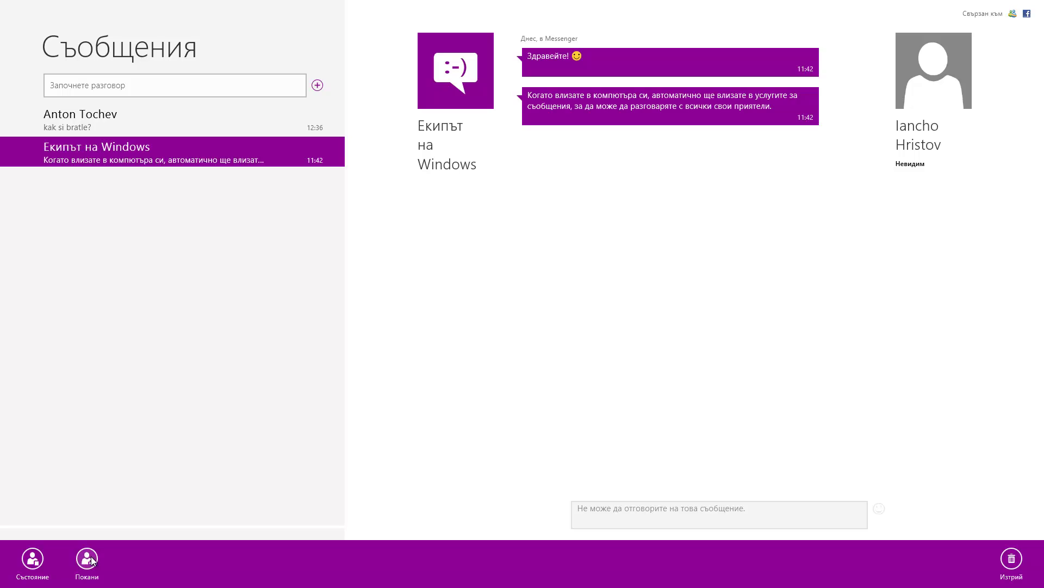
click(680, 325)
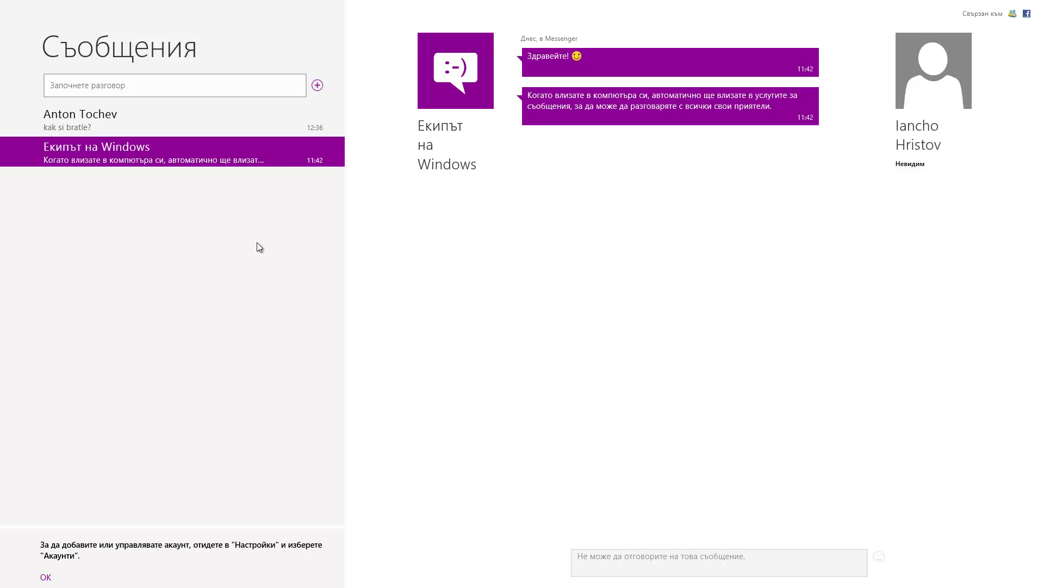
Step: Launch Internet Explorer from the Start screen and close it with all its tabs
key(super)
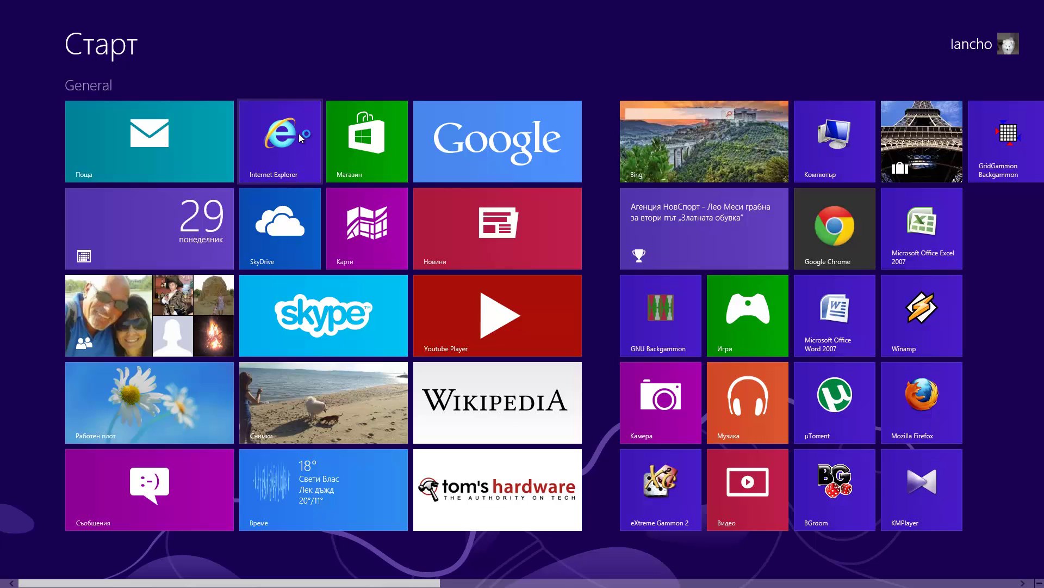
click(299, 132)
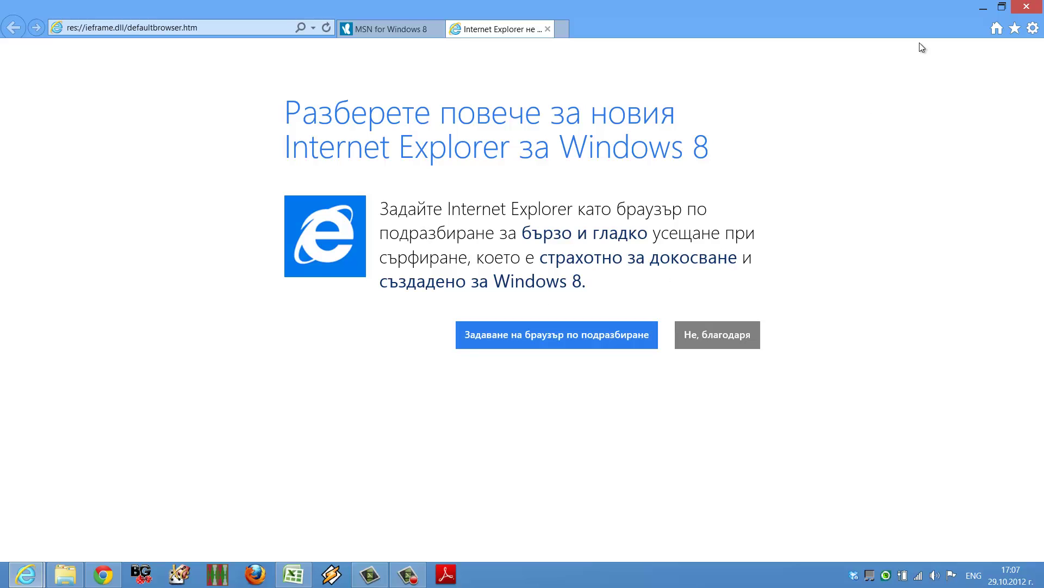
click(1026, 8)
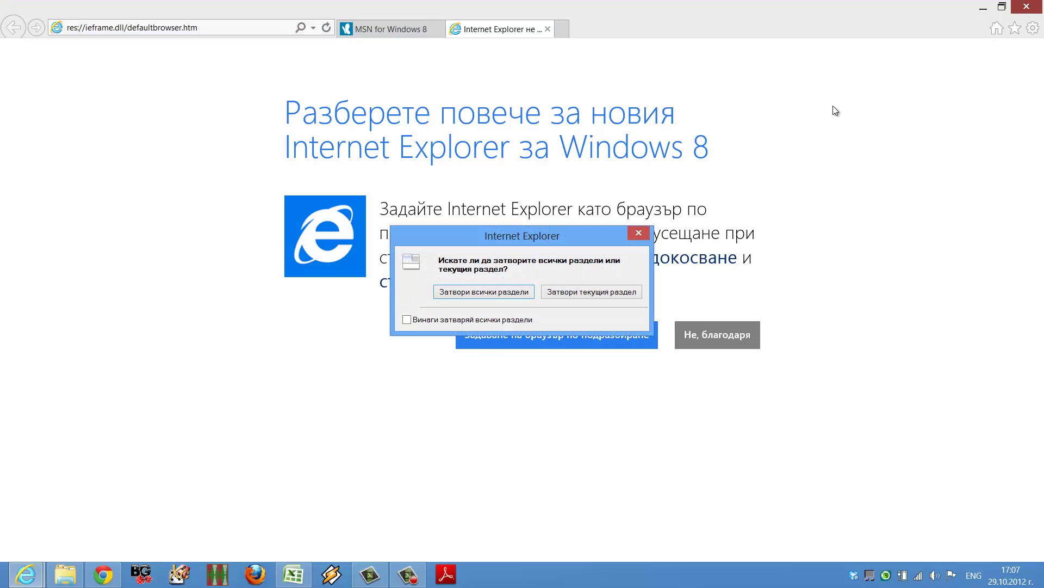
click(504, 294)
Step: Show the Start screen and return to the desktop
key(super)
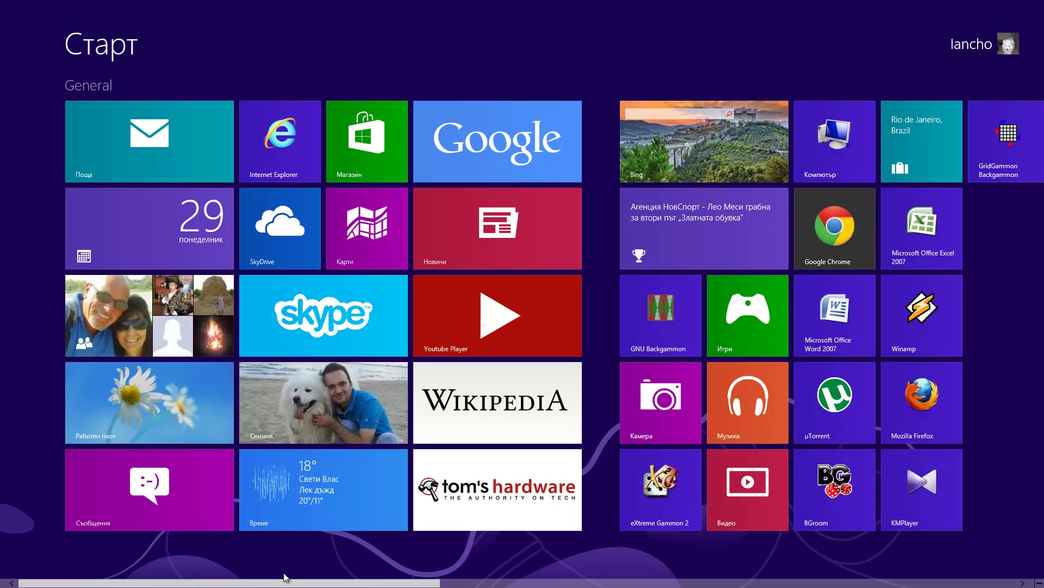
drag(287, 584, 245, 536)
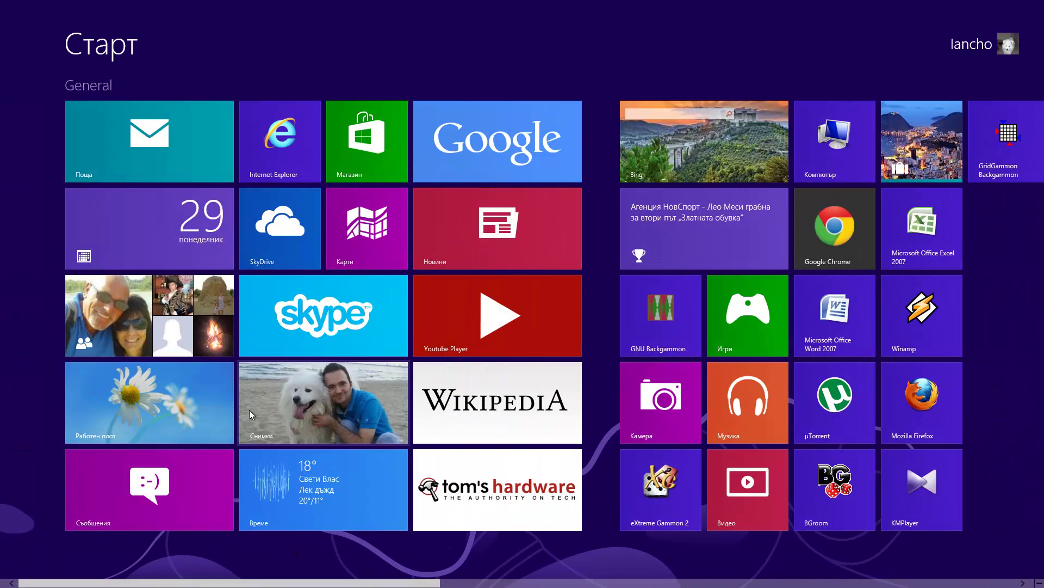
key(super)
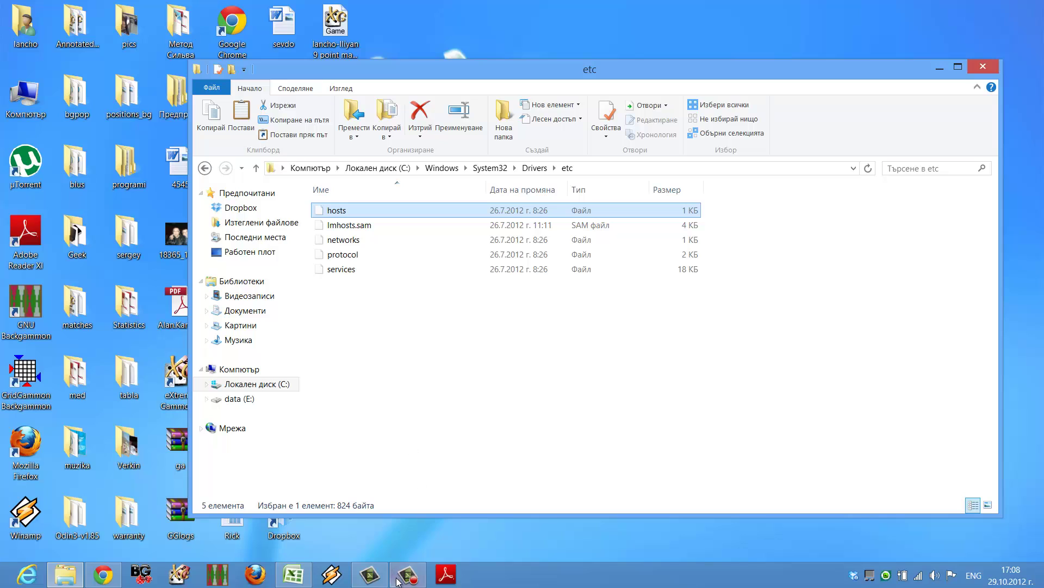
mouse_move(408, 575)
click(419, 555)
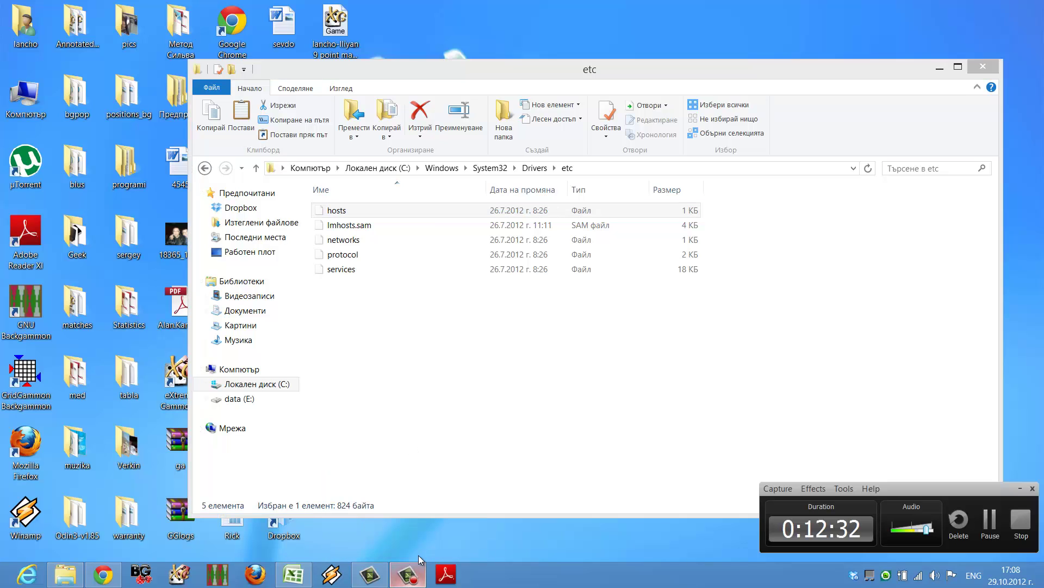